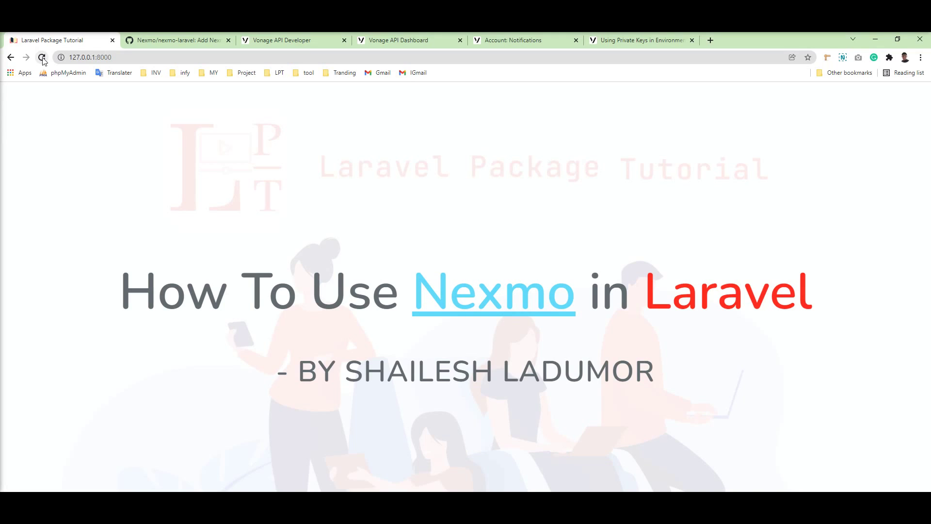
- Switch Chrome to the Nexmo/nexmo-laravel GitHub repository tab
{"action": "left_click", "coordinate": [174, 40]}
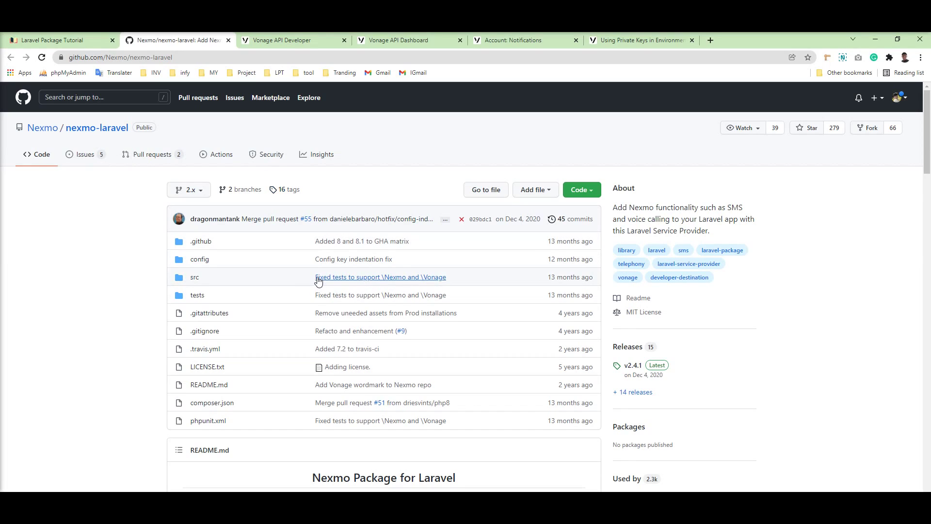
{"action": "scroll", "coordinate": [318, 280], "scroll_direction": "down", "scroll_amount": 2}
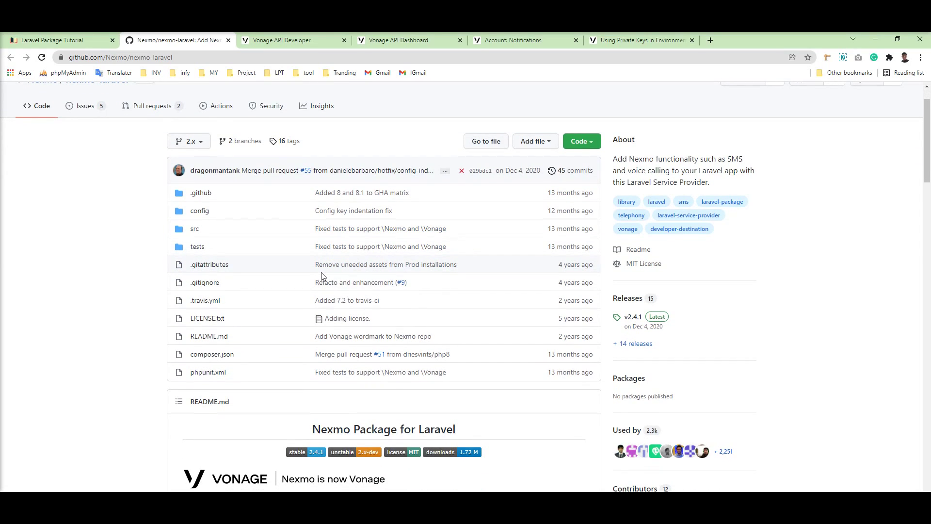
{"action": "scroll", "coordinate": [318, 279], "scroll_direction": "down", "scroll_amount": 2}
{"action": "scroll", "coordinate": [320, 274], "scroll_direction": "down", "scroll_amount": 2}
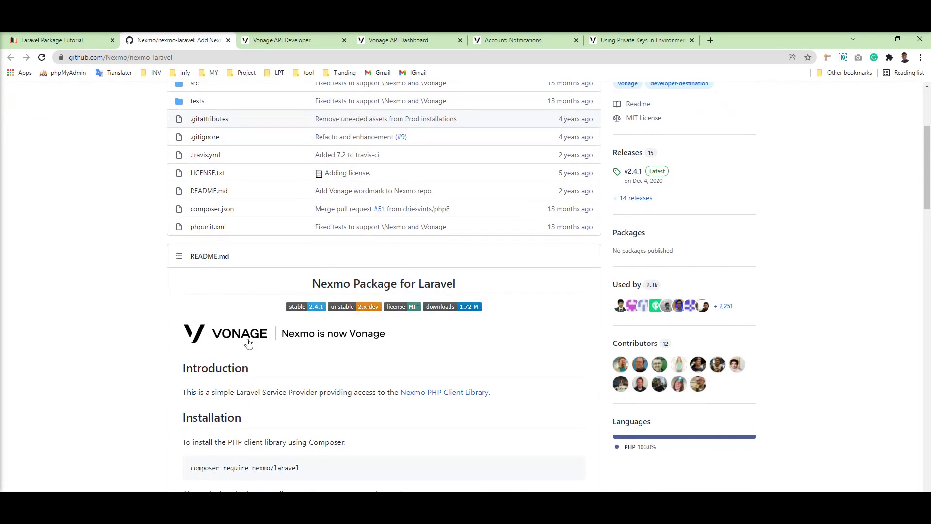
{"action": "scroll", "coordinate": [241, 291], "scroll_direction": "up", "scroll_amount": 1}
{"action": "scroll", "coordinate": [146, 219], "scroll_direction": "up", "scroll_amount": 4}
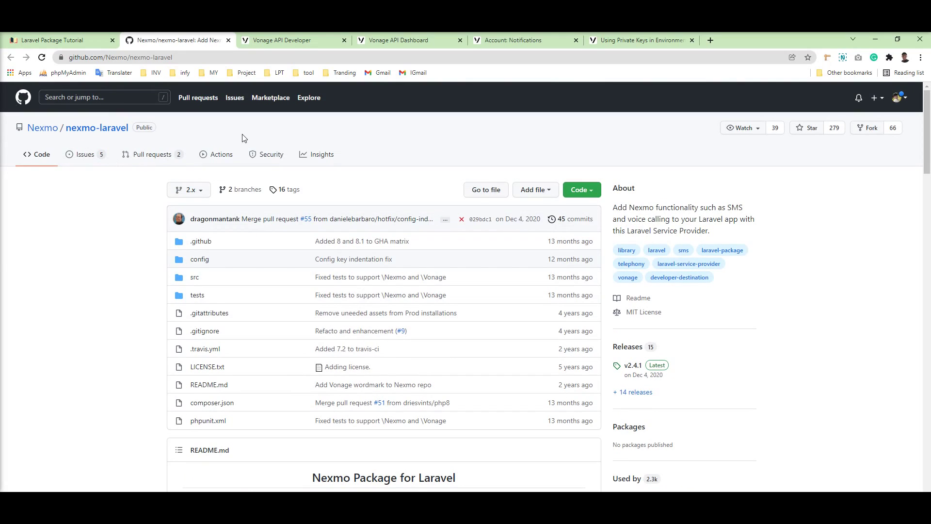
{"action": "scroll", "coordinate": [269, 226], "scroll_direction": "down", "scroll_amount": 5}
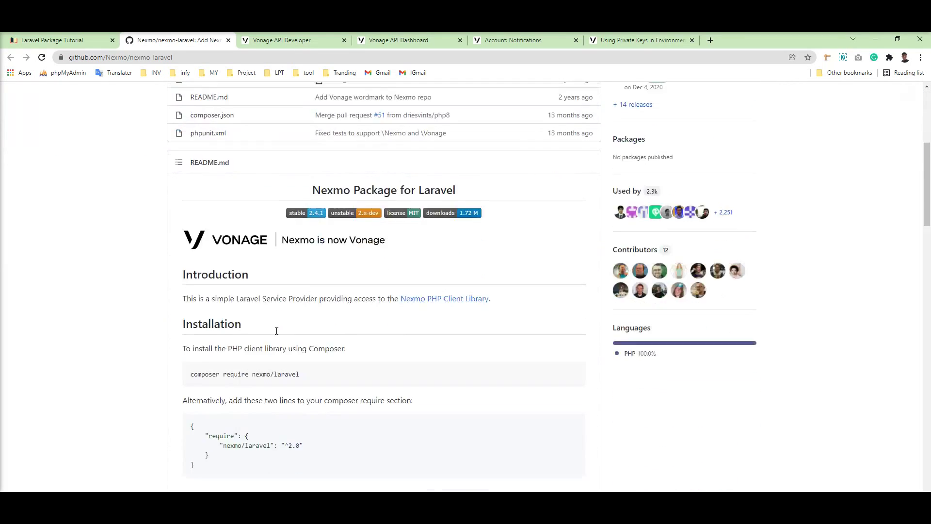
{"action": "scroll", "coordinate": [269, 328], "scroll_direction": "down", "scroll_amount": 5}
- Copy the 'composer require nexmo/laravel' command from the README's Installation code block
{"action": "left_click", "coordinate": [574, 177]}
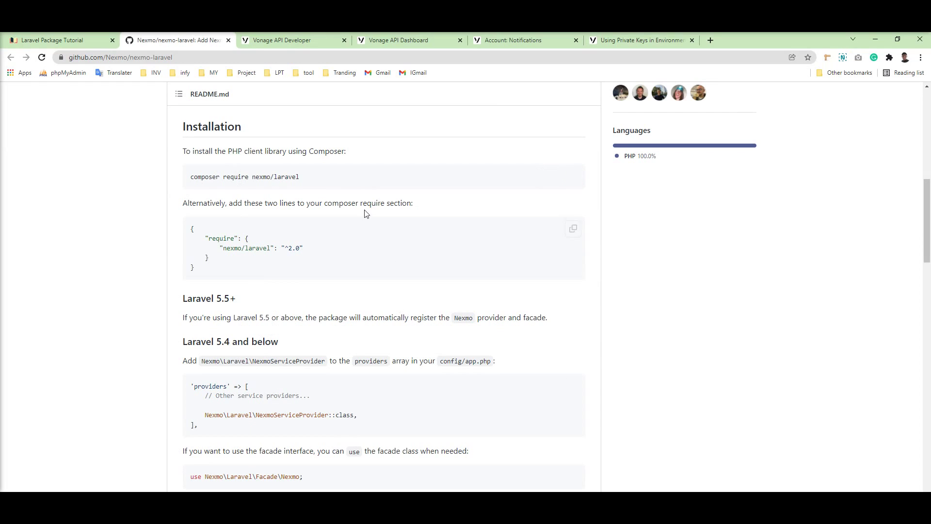
- Stop the dev server in Cmder, clear it, and run composer require nexmo/laravel
{"action": "key", "text": "alt+Tab"}
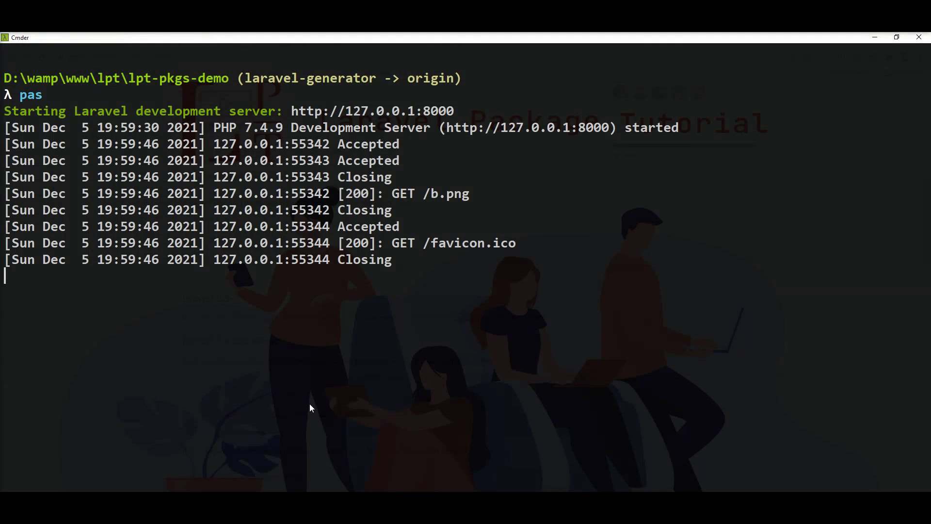
{"action": "key", "text": "ctrl+c"}
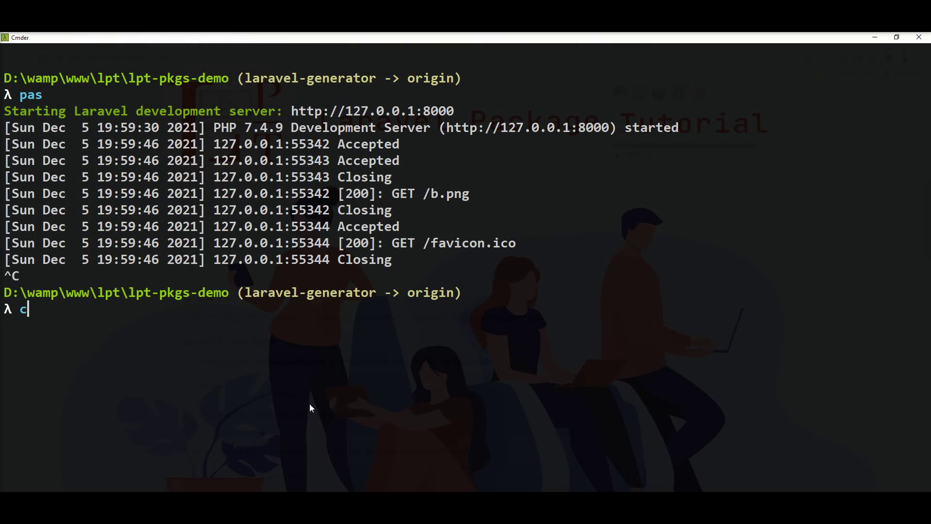
{"action": "type", "text": "clear"}
{"action": "key", "text": "Return"}
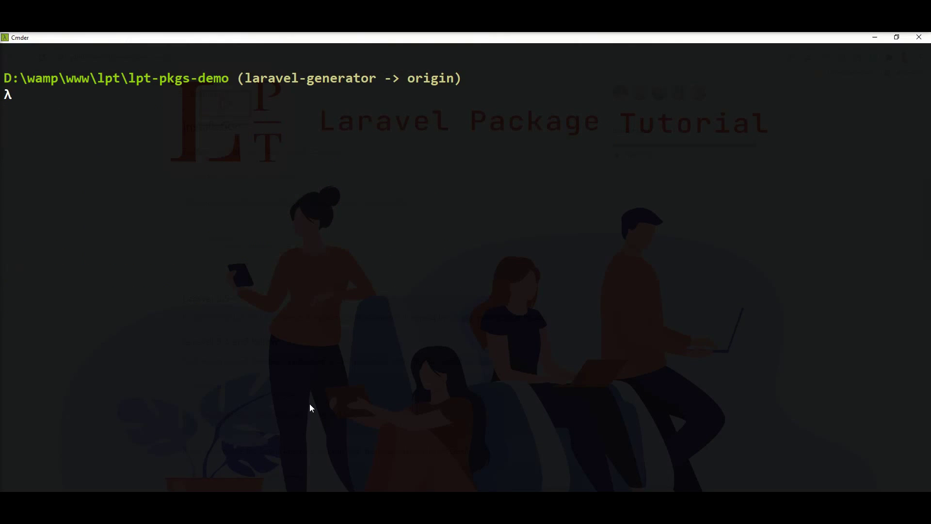
{"action": "type", "text": "composer require nexmo/laravel"}
{"action": "key", "text": "ctrl+plus"}
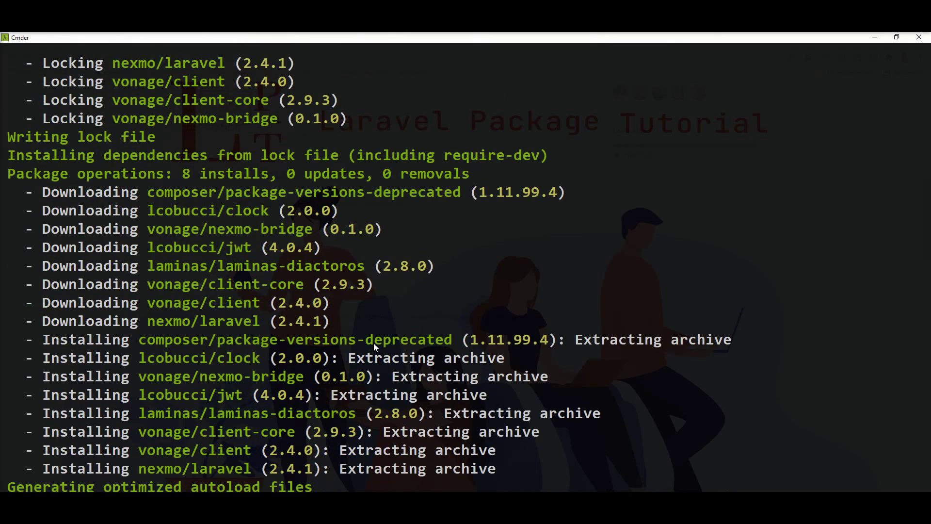
{"action": "key", "text": "alt+Tab"}
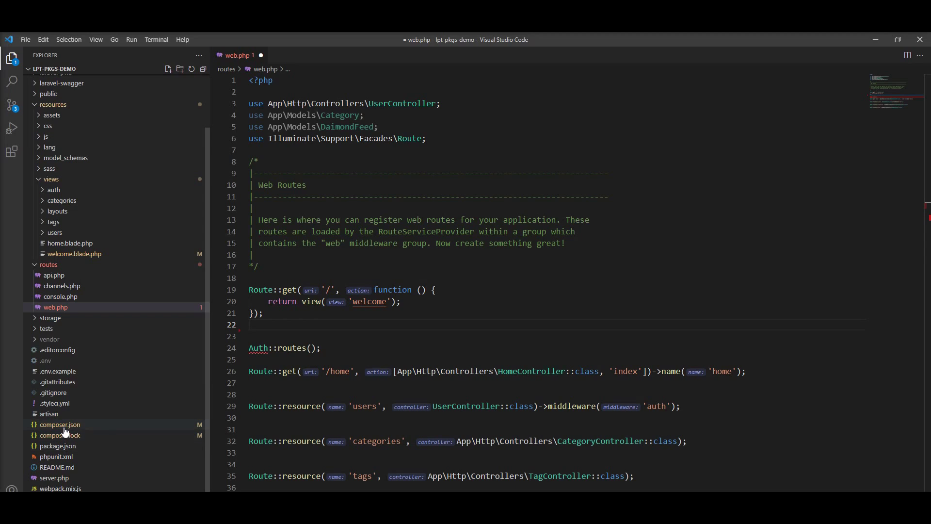
- Check that composer.json lists "nexmo/laravel": "^2.4" under require
{"action": "left_click", "coordinate": [60, 424]}
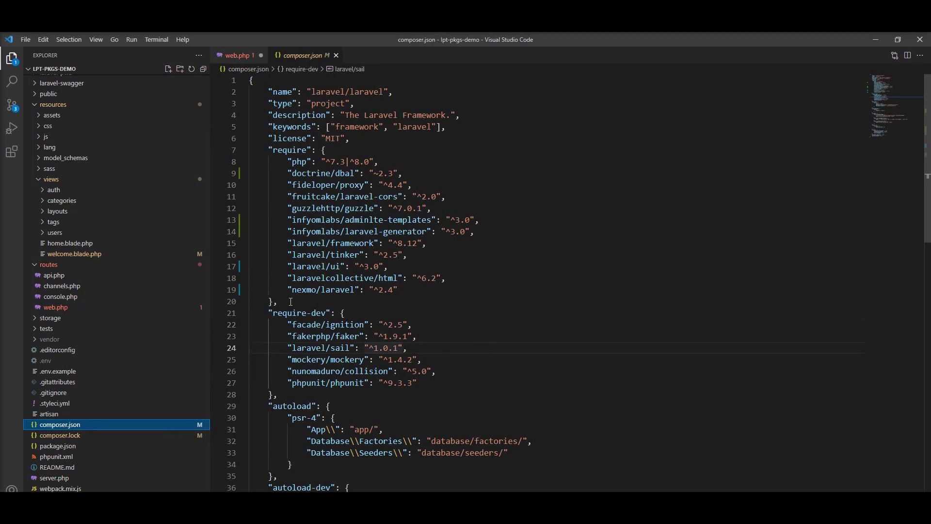
{"action": "left_click_drag", "start_coordinate": [281, 290], "coordinate": [457, 294]}
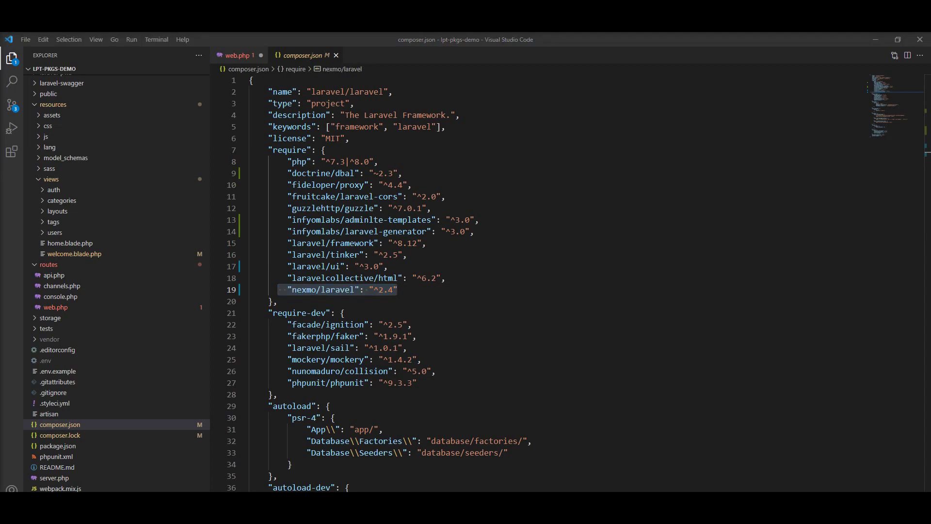
{"action": "key", "text": "alt+Tab"}
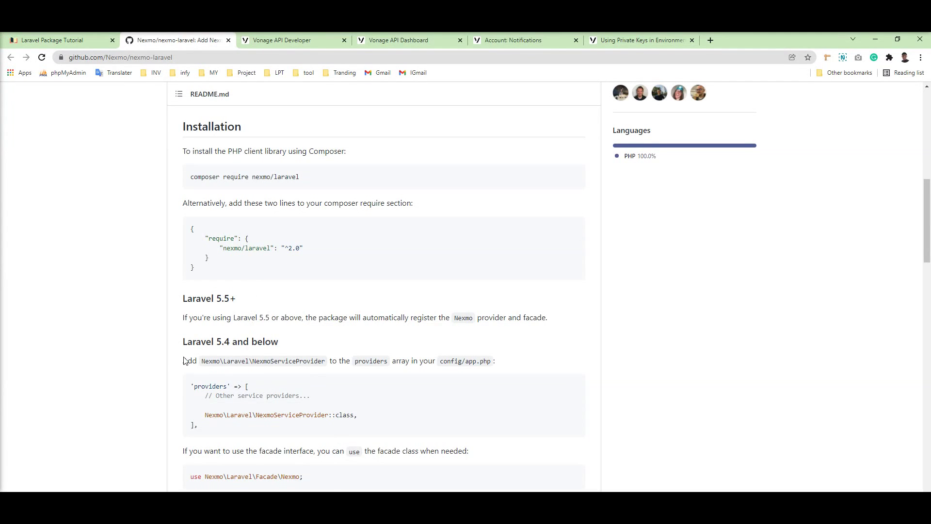
{"action": "scroll", "coordinate": [271, 357], "scroll_direction": "down", "scroll_amount": 2}
{"action": "left_click_drag", "start_coordinate": [182, 244], "coordinate": [288, 251]}
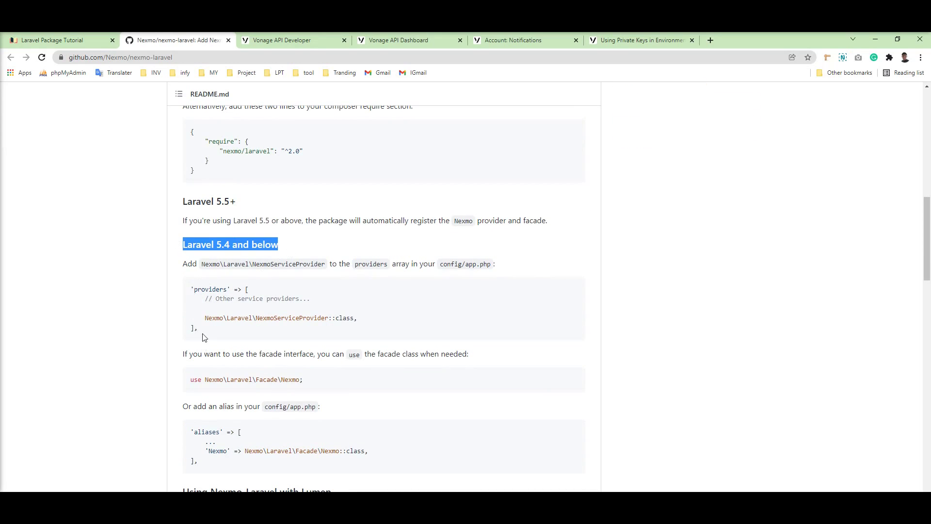
- Select the full 'php artisan vendor:publish' command in the README's Configuration section
{"action": "left_click", "coordinate": [212, 317]}
{"action": "mouse_move", "coordinate": [383, 308]}
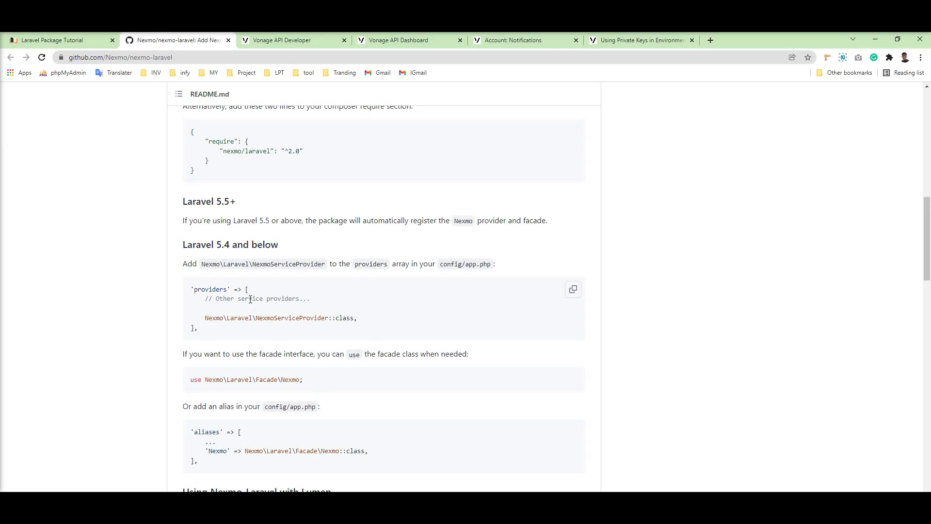
{"action": "scroll", "coordinate": [254, 306], "scroll_direction": "down", "scroll_amount": 3}
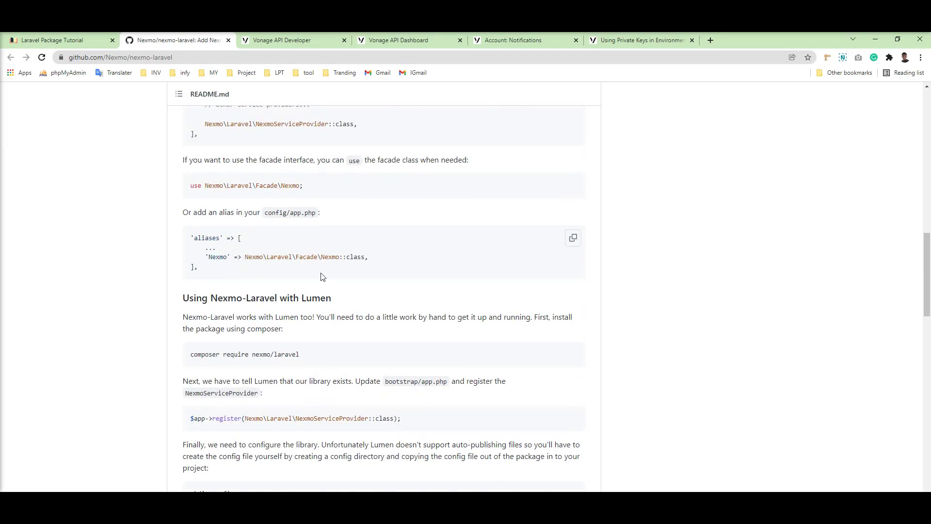
{"action": "scroll", "coordinate": [239, 216], "scroll_direction": "up", "scroll_amount": 1}
{"action": "scroll", "coordinate": [212, 189], "scroll_direction": "up", "scroll_amount": 1}
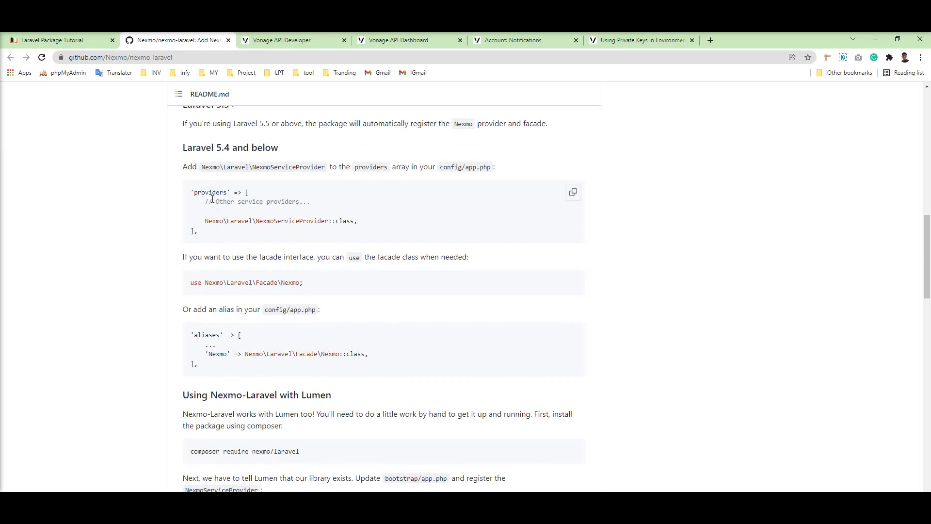
{"action": "scroll", "coordinate": [343, 391], "scroll_direction": "down", "scroll_amount": 3}
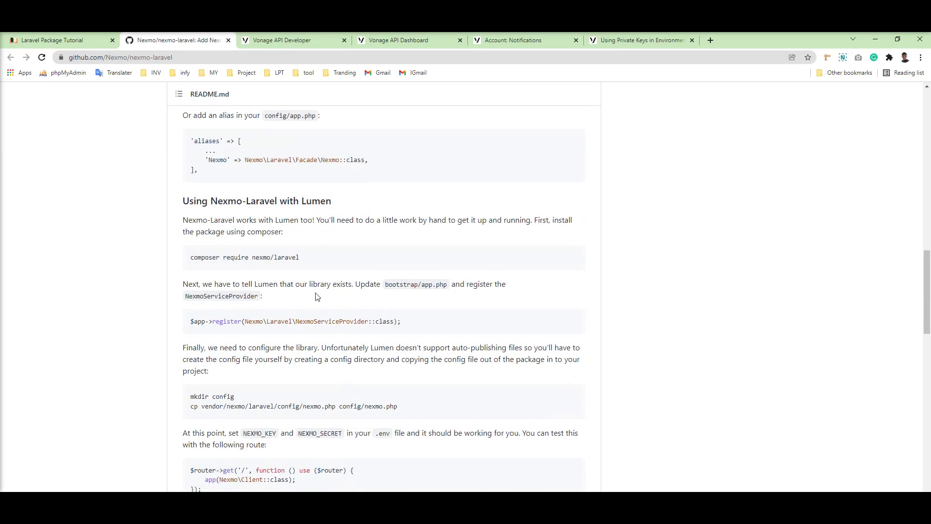
{"action": "scroll", "coordinate": [316, 296], "scroll_direction": "down", "scroll_amount": 4}
{"action": "scroll", "coordinate": [334, 393], "scroll_direction": "down", "scroll_amount": 4}
{"action": "scroll", "coordinate": [335, 396], "scroll_direction": "down", "scroll_amount": 2}
{"action": "scroll", "coordinate": [336, 402], "scroll_direction": "down", "scroll_amount": 3}
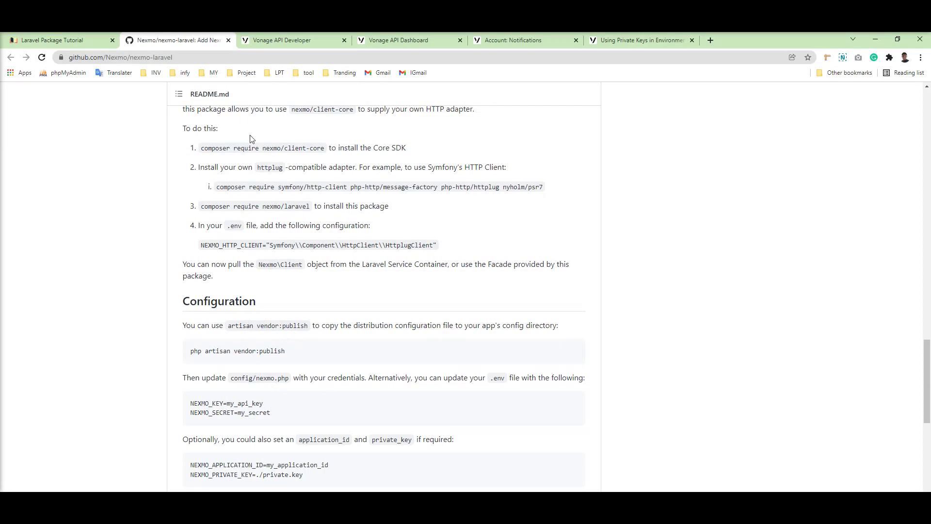
{"action": "left_click_drag", "start_coordinate": [288, 351], "coordinate": [191, 351]}
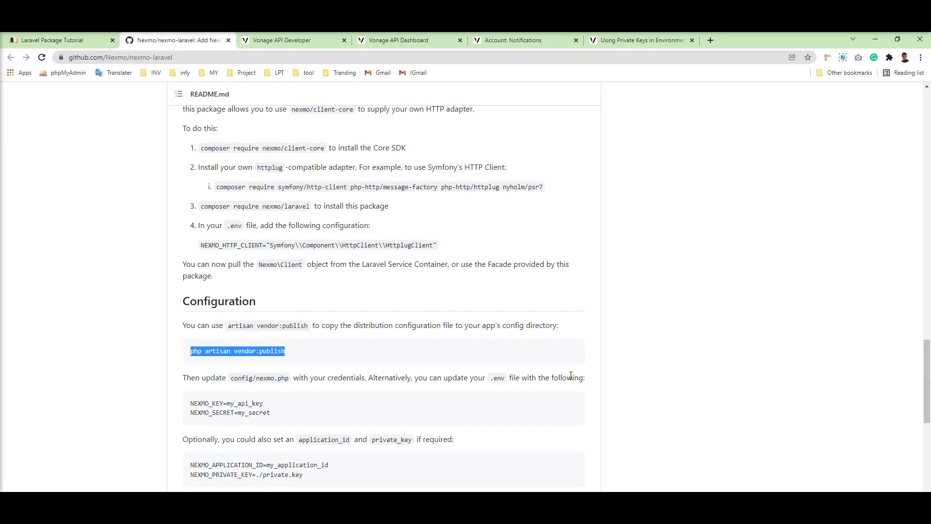
{"action": "left_click", "coordinate": [592, 364]}
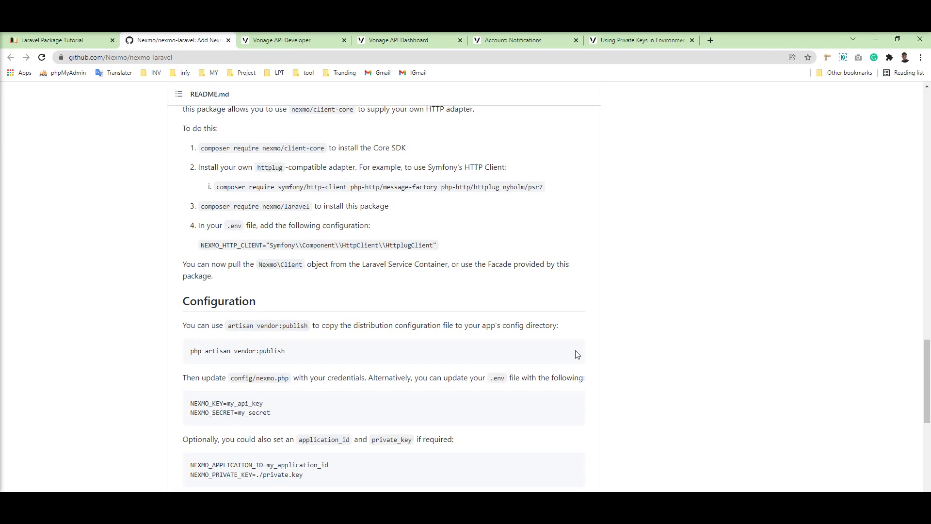
{"action": "left_click_drag", "start_coordinate": [285, 351], "coordinate": [190, 360]}
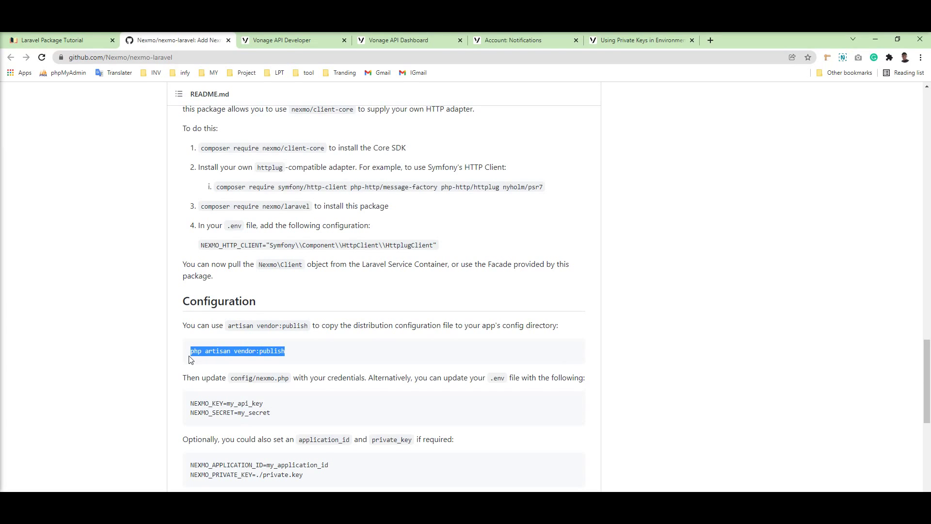
- Run php artisan vendor:publish for all providers and tags, then clear Cmder
{"action": "key", "text": "alt+Tab"}
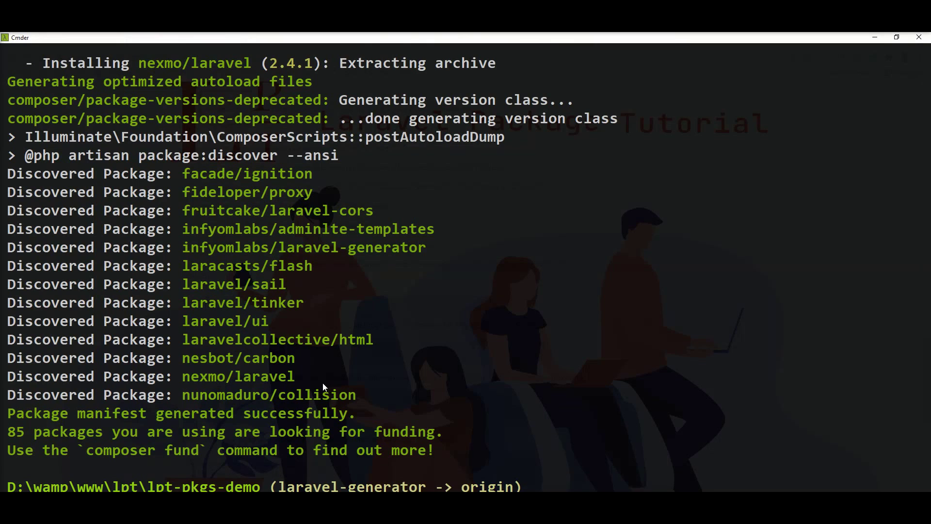
{"action": "key", "text": "ctrl+v"}
{"action": "key", "text": "Return"}
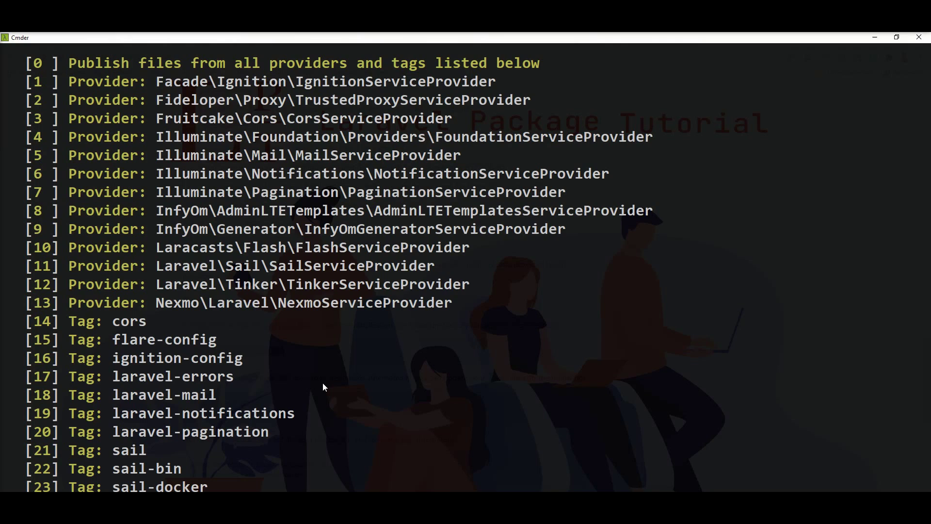
{"action": "type", "text": "0"}
{"action": "key", "text": "Return"}
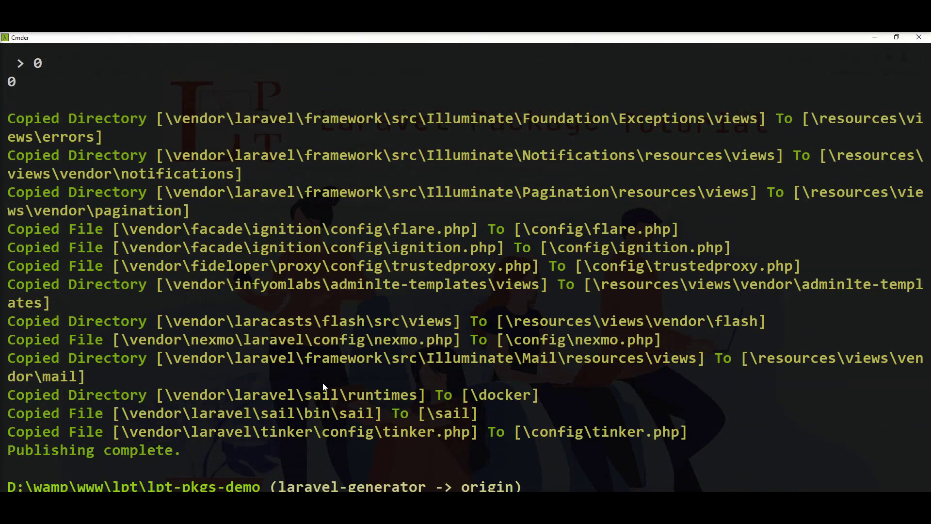
{"action": "key", "text": "ctrl+l"}
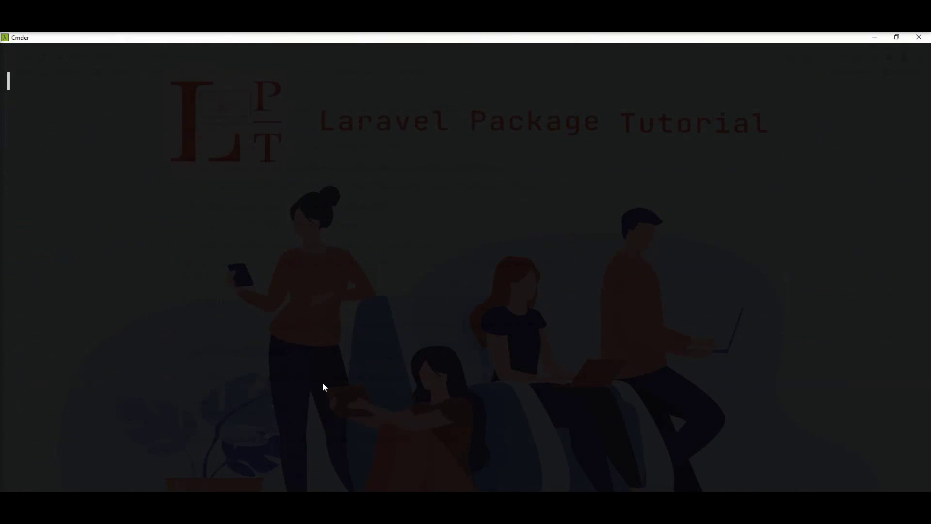
{"action": "type", "text": "pas"}
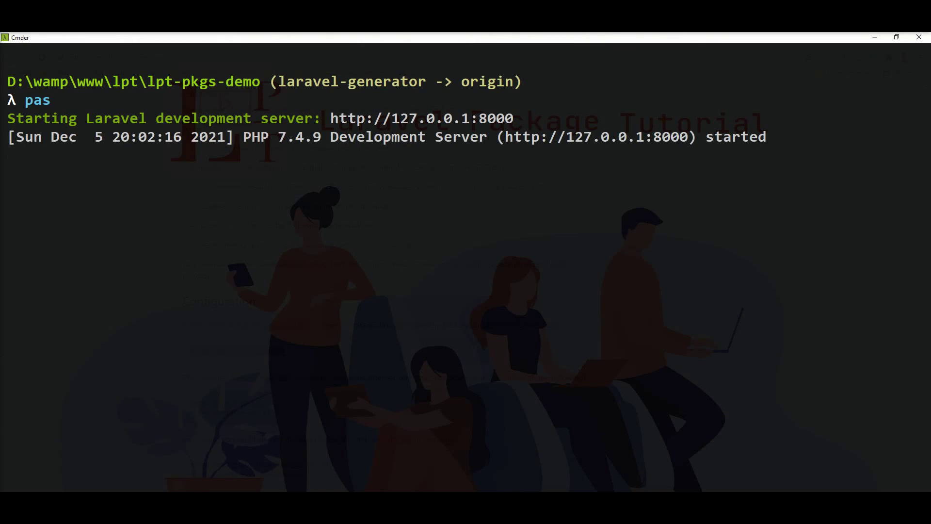
- Copy the NEXMO_KEY and NEXMO_SECRET lines from the README's configuration code block
{"action": "key", "text": "alt+Tab"}
{"action": "scroll", "coordinate": [302, 302], "scroll_direction": "down", "scroll_amount": 2}
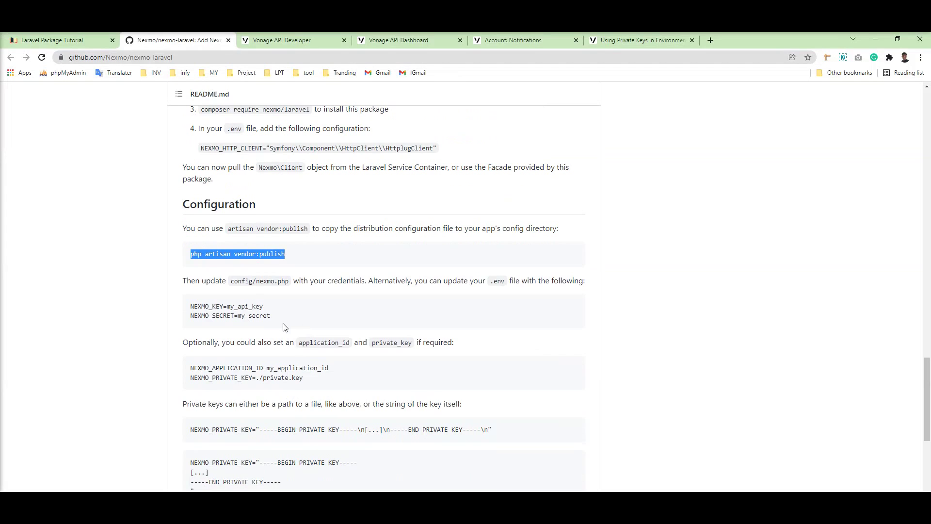
{"action": "double_click", "coordinate": [201, 306]}
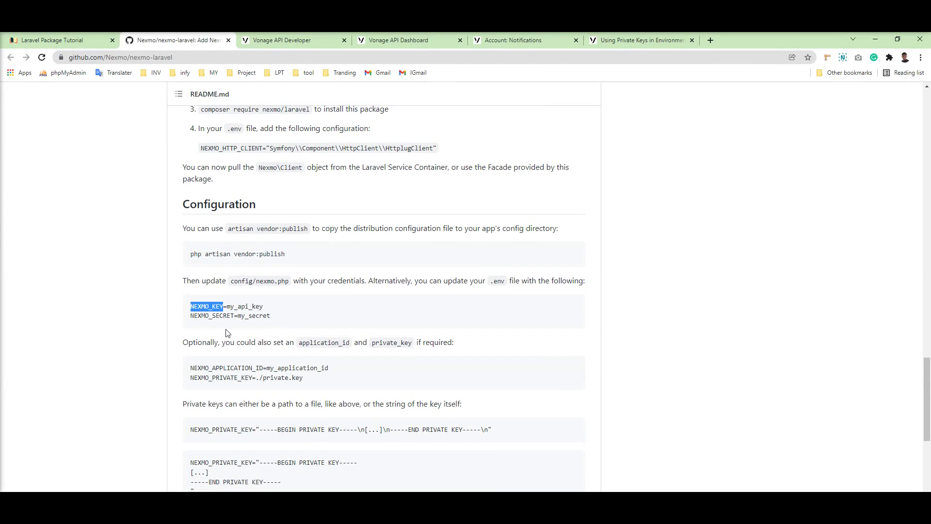
{"action": "double_click", "coordinate": [218, 316]}
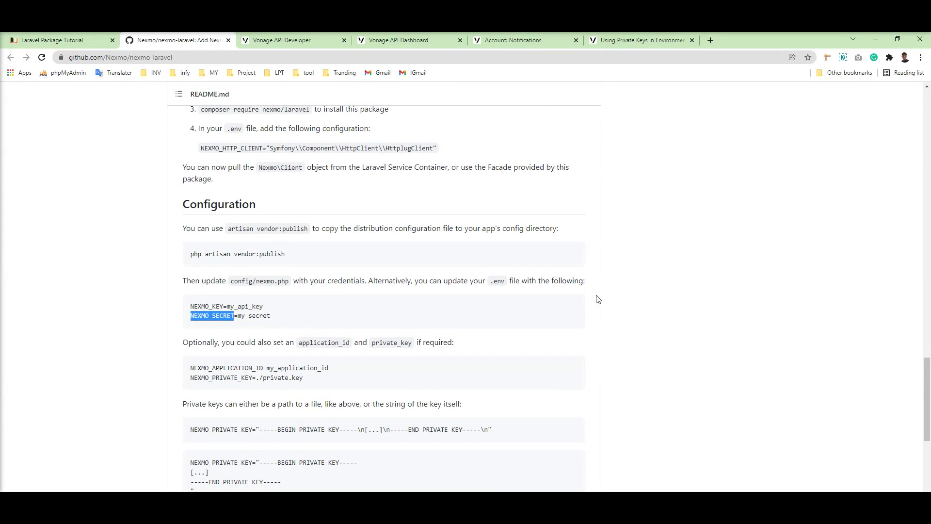
{"action": "left_click", "coordinate": [294, 322]}
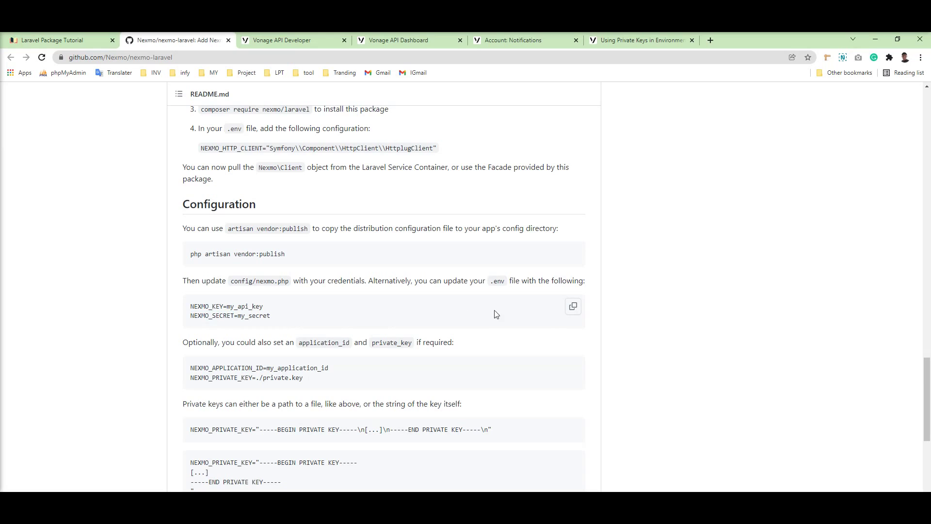
{"action": "left_click", "coordinate": [573, 306]}
- Paste NEXMO_KEY and NEXMO_SECRET into .env, remove the my_api_key and my_secret values, and save
{"action": "key", "text": "alt+Tab"}
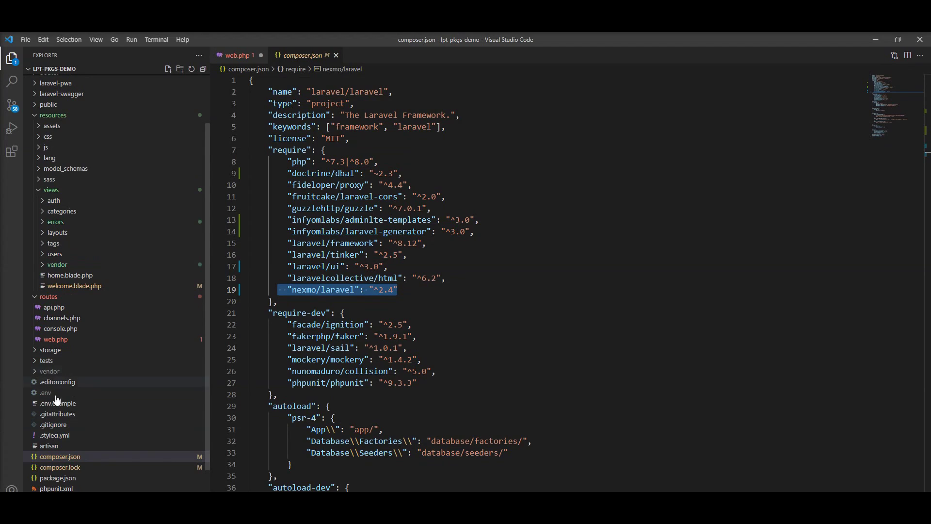
{"action": "left_click", "coordinate": [46, 392]}
{"action": "left_click", "coordinate": [273, 290]}
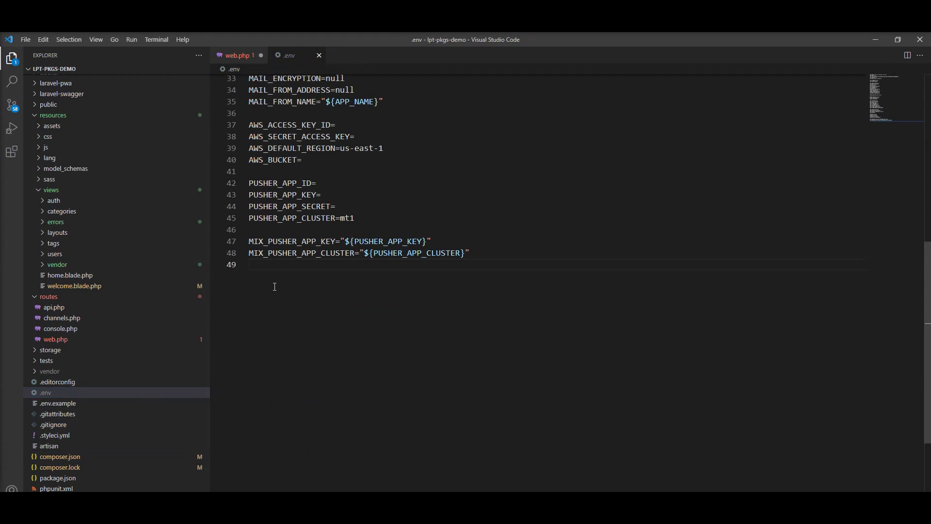
{"action": "key", "text": "ctrl+v"}
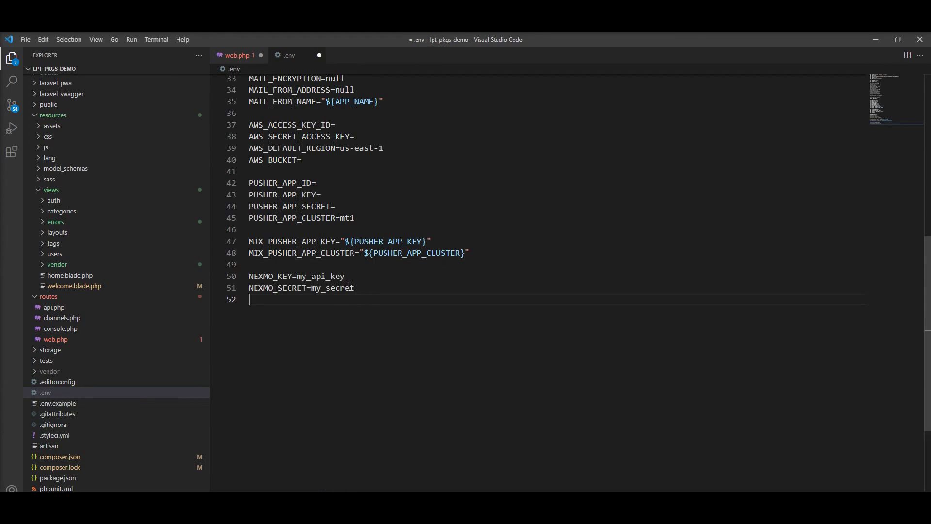
{"action": "double_click", "coordinate": [319, 277]}
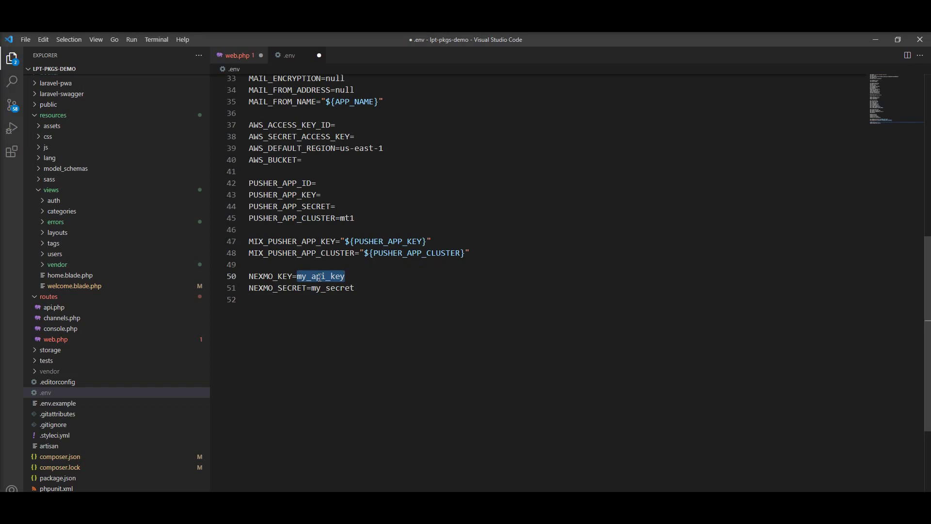
{"action": "key", "text": "BackSpace"}
{"action": "double_click", "coordinate": [328, 288]}
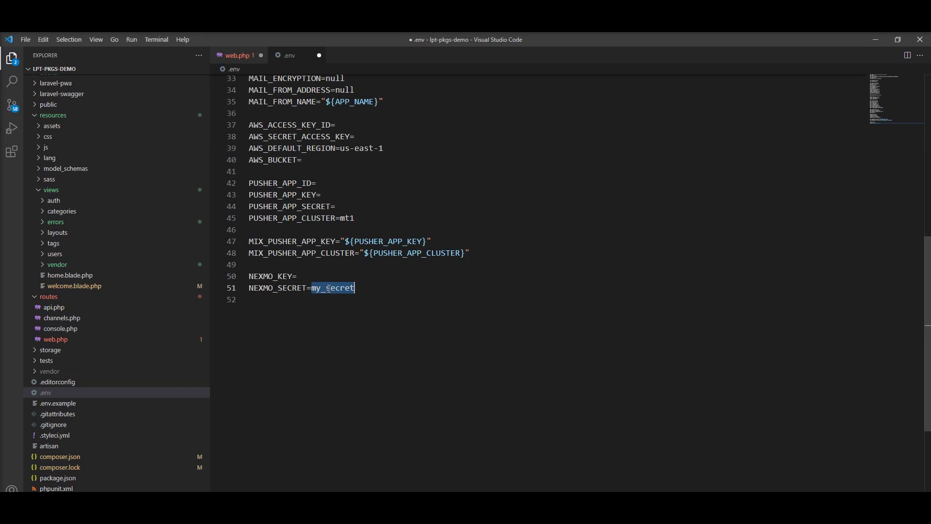
{"action": "key", "text": "BackSpace"}
{"action": "key", "text": "ctrl+s"}
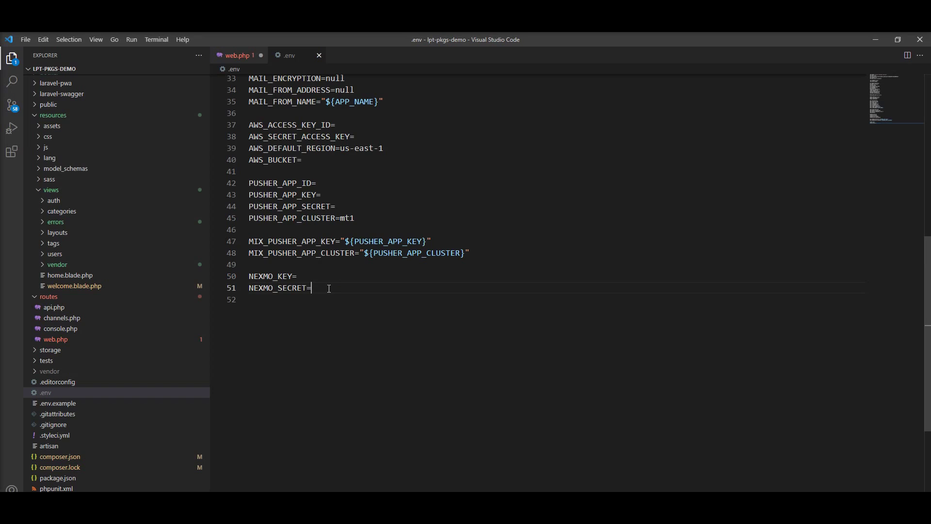
{"action": "key", "text": "alt+Tab"}
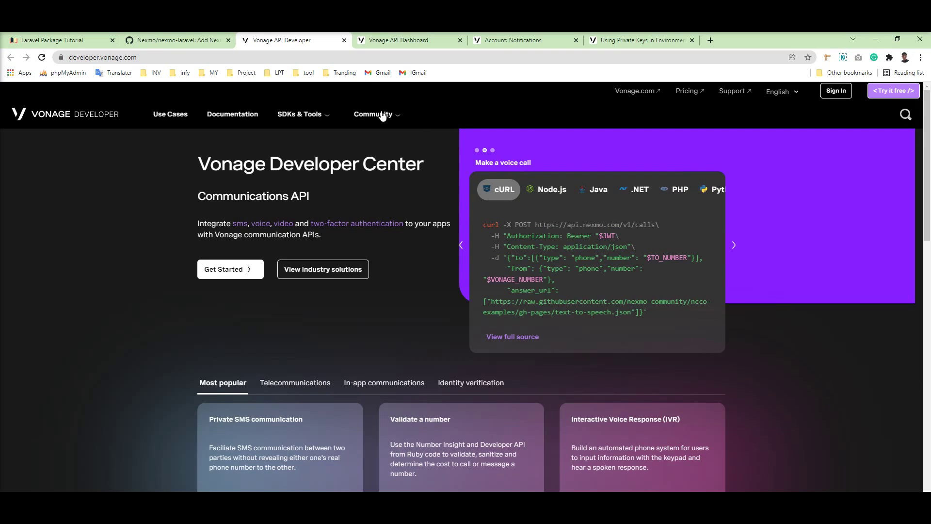
- Open the Vonage API Dashboard tab showing the account's API key and secret
{"action": "left_click", "coordinate": [398, 40]}
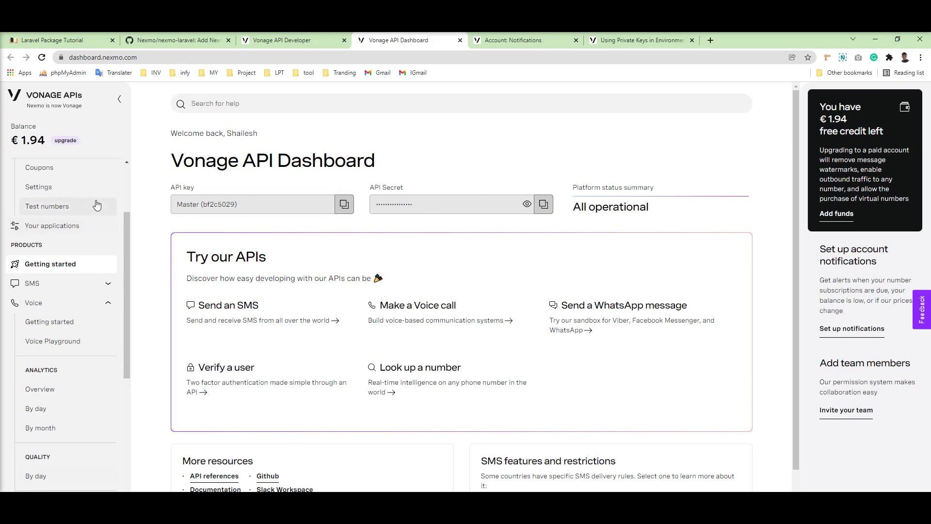
{"action": "scroll", "coordinate": [93, 291], "scroll_direction": "up", "scroll_amount": 3}
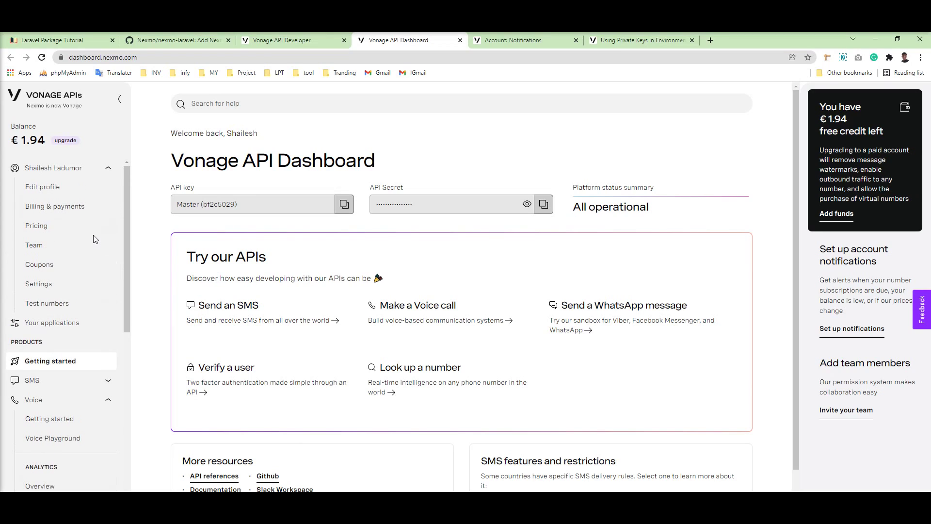
- Open Settings from the 'Account: Notifications' tab, then Voice > Getting started
{"action": "left_click", "coordinate": [509, 40]}
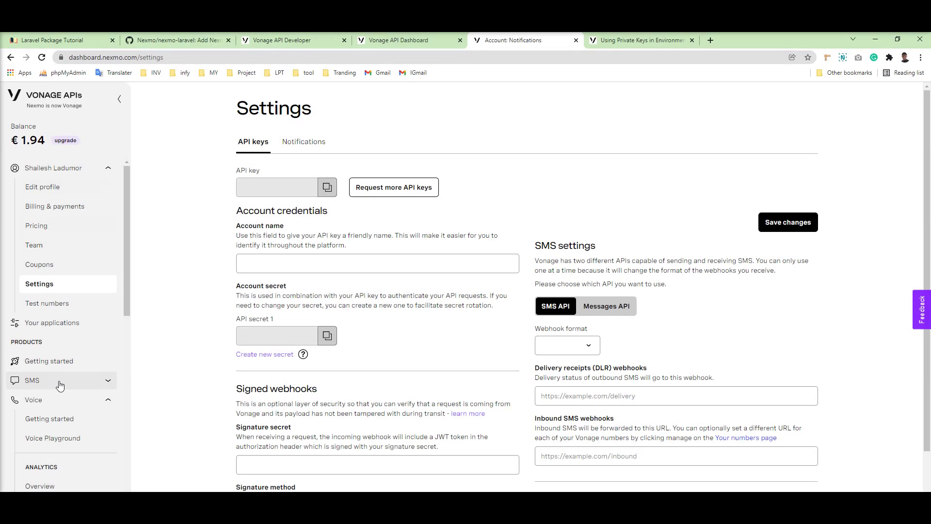
{"action": "scroll", "coordinate": [60, 386], "scroll_direction": "down", "scroll_amount": 3}
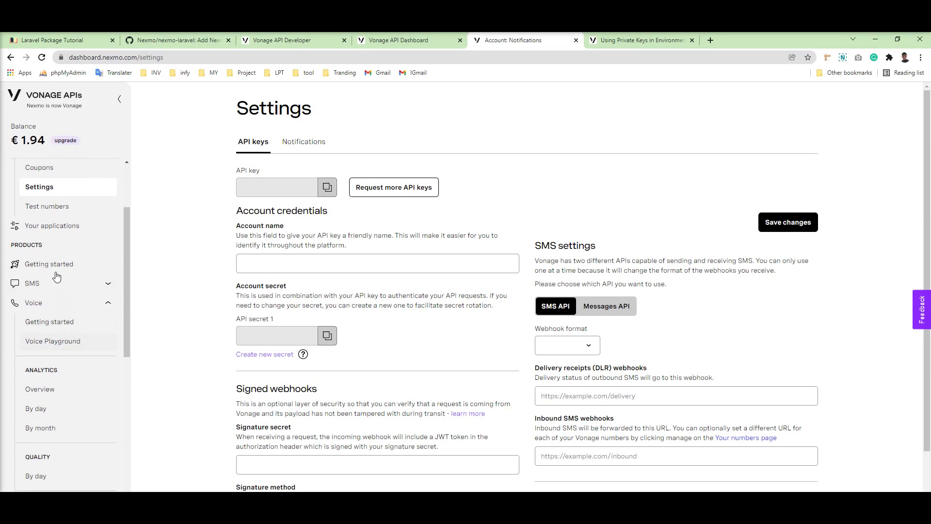
{"action": "left_click", "coordinate": [49, 321]}
- Show the Voice API page's PHP code snippets after glancing at the private-keys article
{"action": "left_click", "coordinate": [453, 206]}
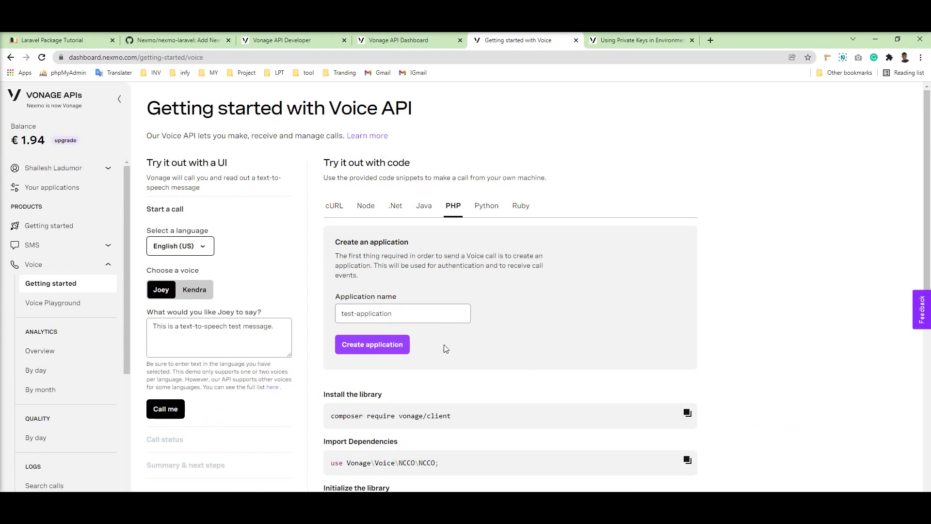
{"action": "scroll", "coordinate": [446, 349], "scroll_direction": "down", "scroll_amount": 3}
{"action": "scroll", "coordinate": [473, 334], "scroll_direction": "down", "scroll_amount": 1}
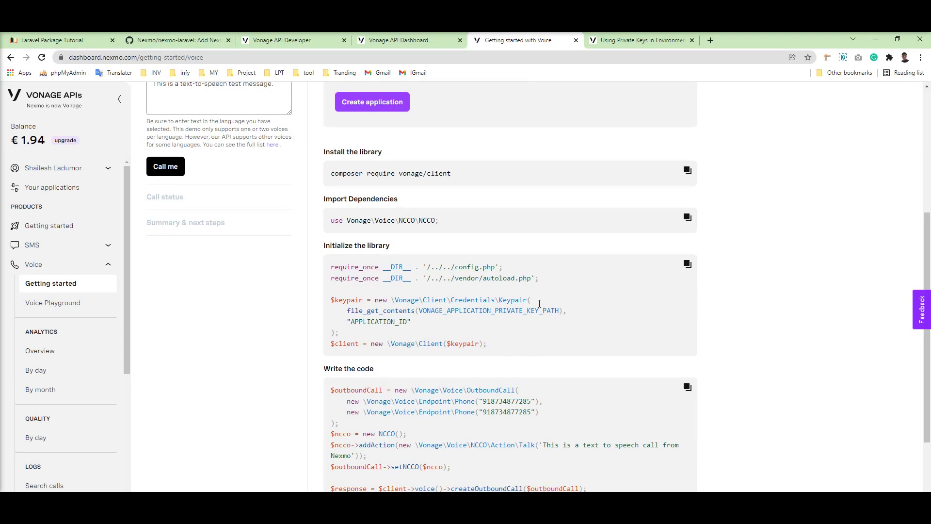
{"action": "left_click", "coordinate": [626, 41]}
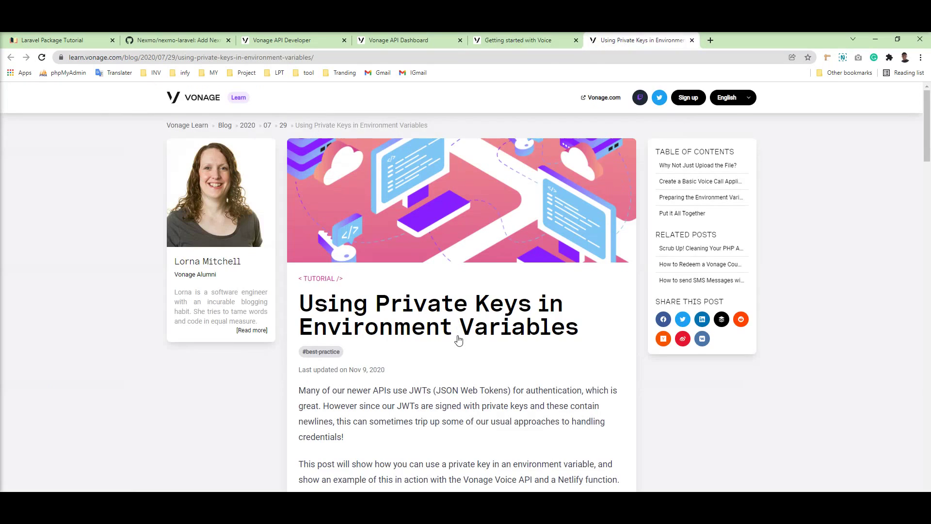
{"action": "scroll", "coordinate": [458, 343], "scroll_direction": "down", "scroll_amount": 2}
{"action": "scroll", "coordinate": [458, 342], "scroll_direction": "down", "scroll_amount": 5}
{"action": "scroll", "coordinate": [458, 357], "scroll_direction": "down", "scroll_amount": 5}
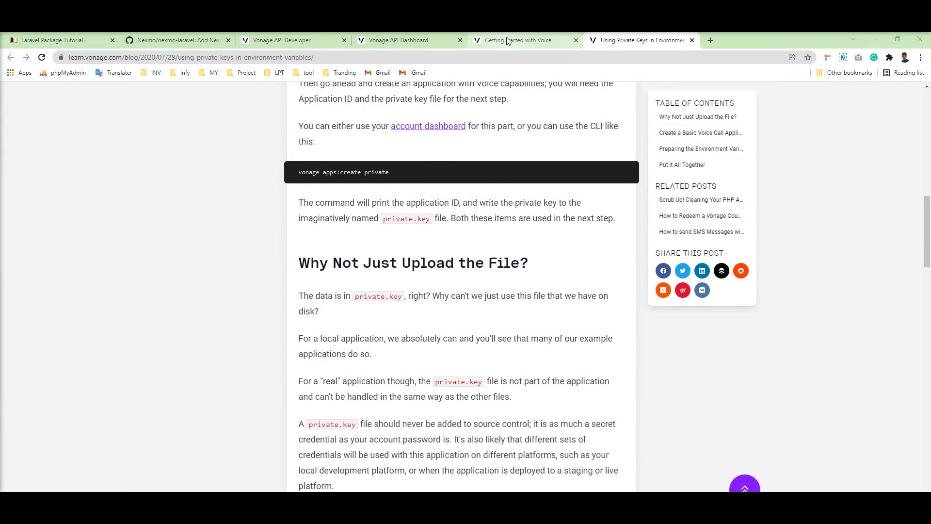
{"action": "left_click", "coordinate": [510, 40]}
{"action": "scroll", "coordinate": [437, 370], "scroll_direction": "down", "scroll_amount": 3}
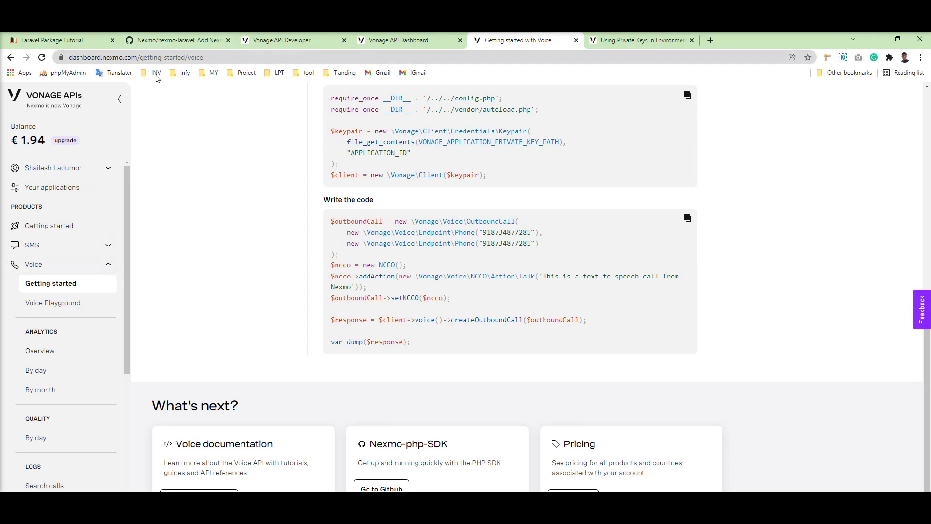
{"action": "scroll", "coordinate": [215, 236], "scroll_direction": "up", "scroll_amount": 3}
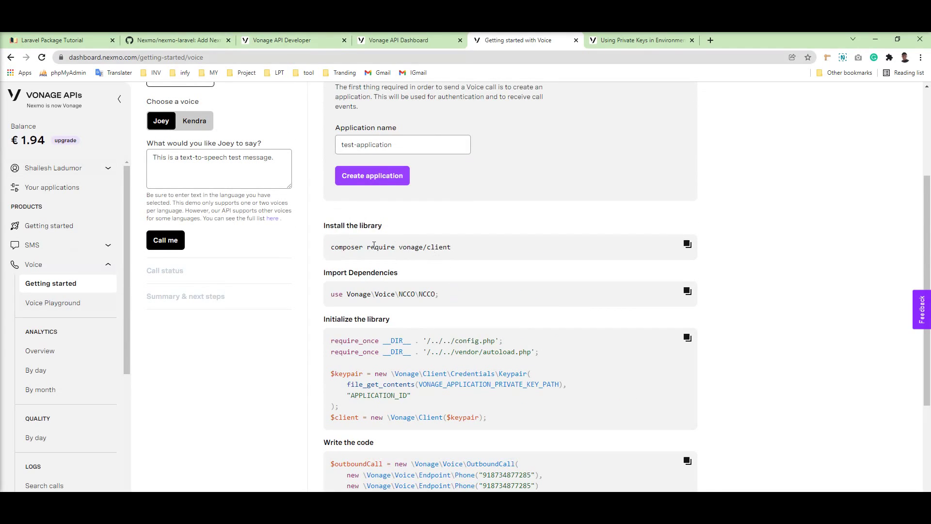
{"action": "scroll", "coordinate": [280, 280], "scroll_direction": "up", "scroll_amount": 3}
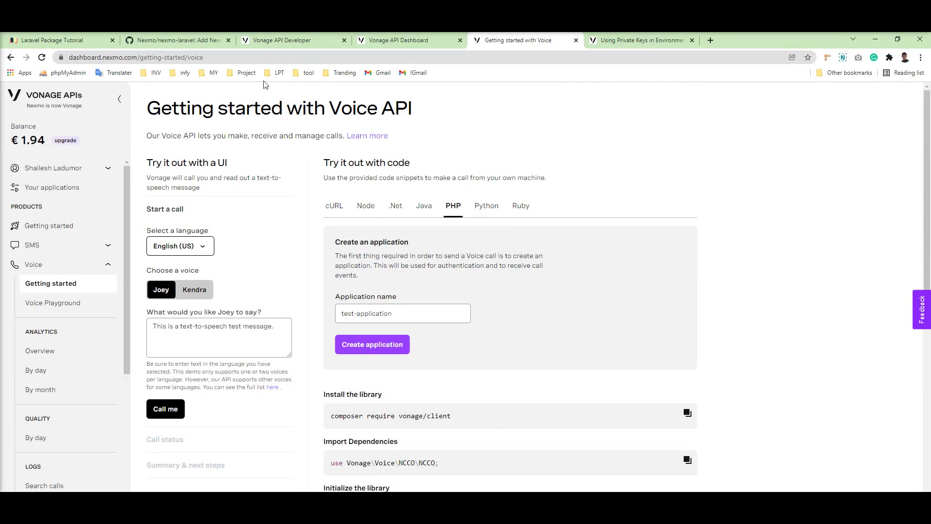
- Review the nexmo-laravel README's Nexmo::message()->send example, then return to the Vonage dashboard home
{"action": "left_click", "coordinate": [171, 40]}
{"action": "scroll", "coordinate": [305, 362], "scroll_direction": "down", "scroll_amount": 2}
{"action": "scroll", "coordinate": [306, 362], "scroll_direction": "down", "scroll_amount": 2}
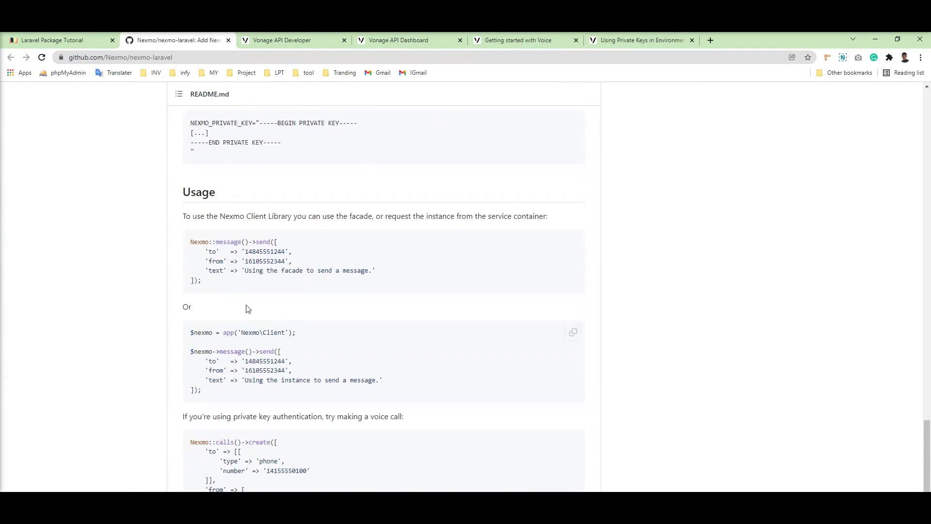
{"action": "left_click_drag", "start_coordinate": [191, 241], "coordinate": [218, 295]}
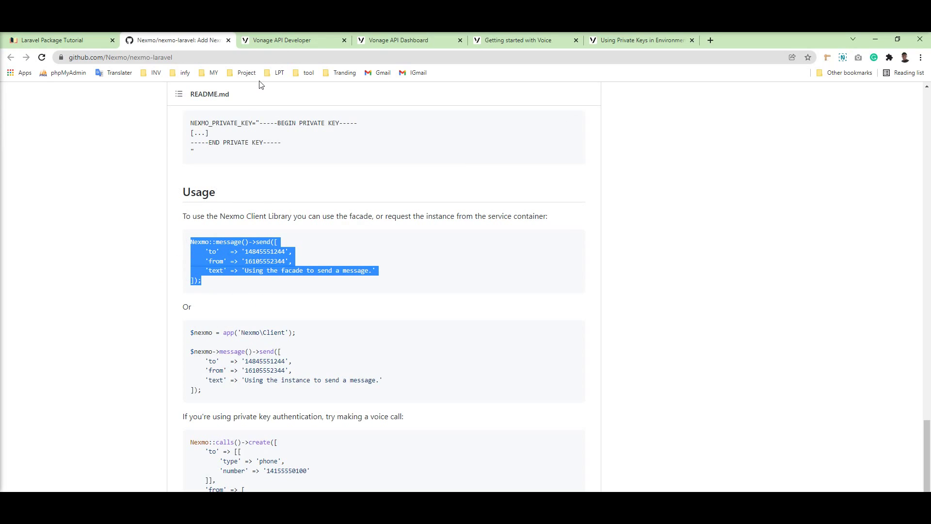
{"action": "left_click", "coordinate": [275, 41]}
{"action": "left_click", "coordinate": [398, 40]}
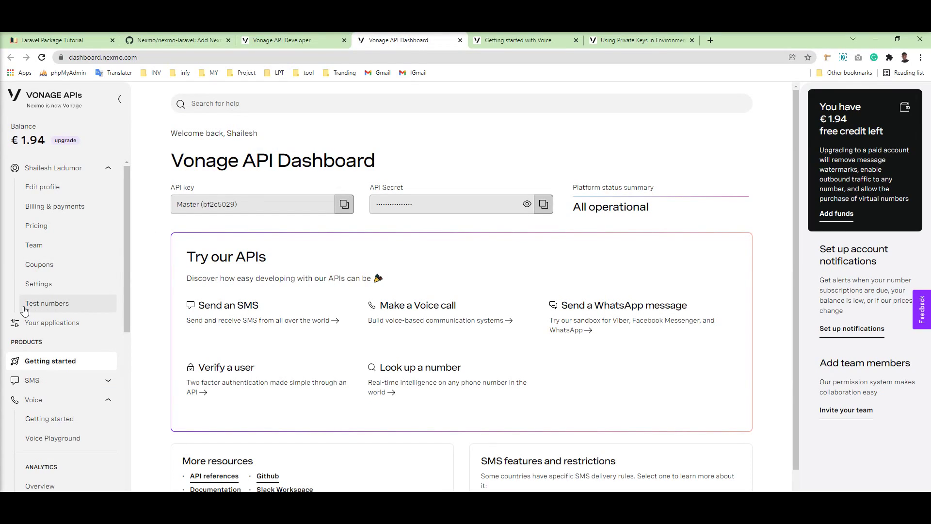
- Check the one registered number on the Test Numbers tab, then return to the dashboard home
{"action": "middle_click", "coordinate": [58, 305]}
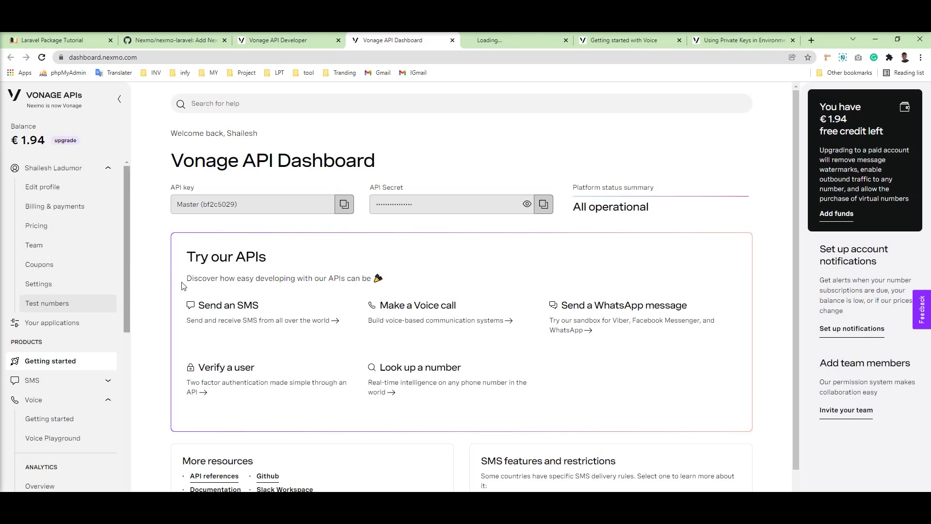
{"action": "left_click", "coordinate": [510, 39]}
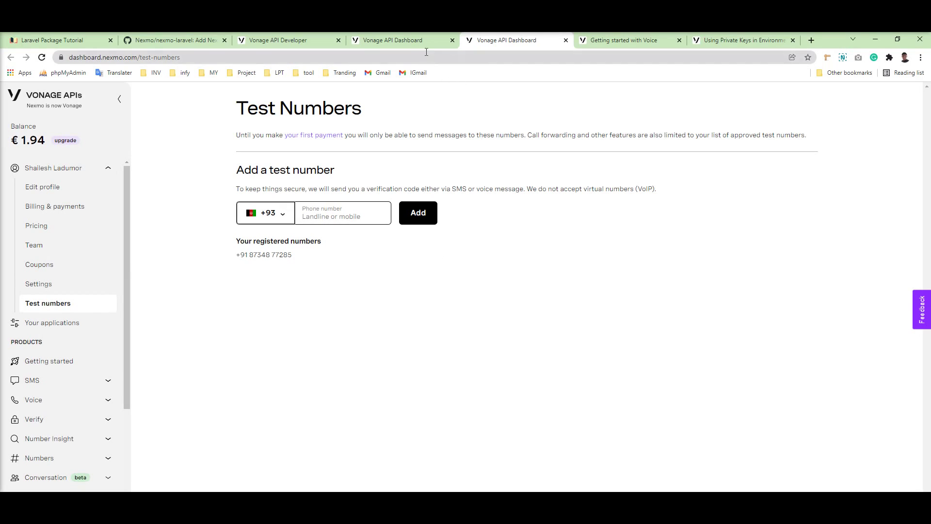
{"action": "left_click", "coordinate": [397, 41]}
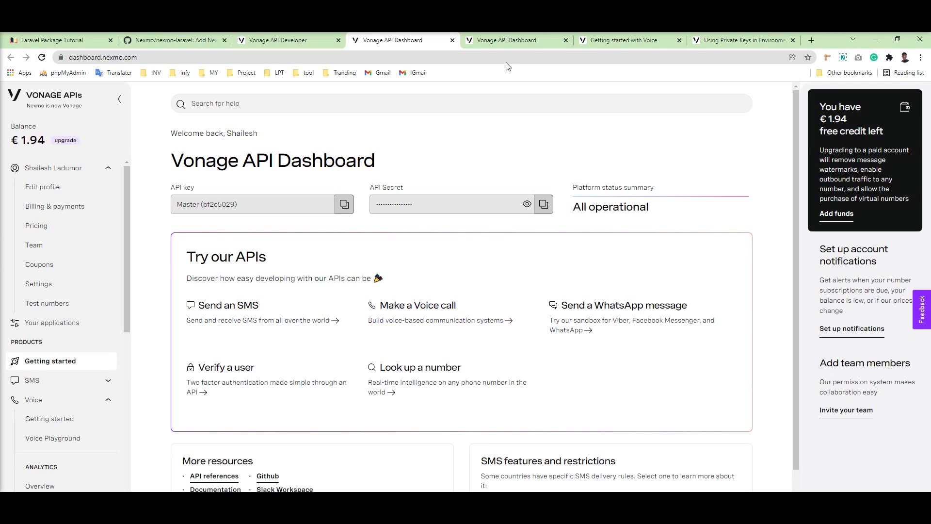
{"action": "left_click", "coordinate": [508, 40]}
{"action": "left_click", "coordinate": [342, 216]}
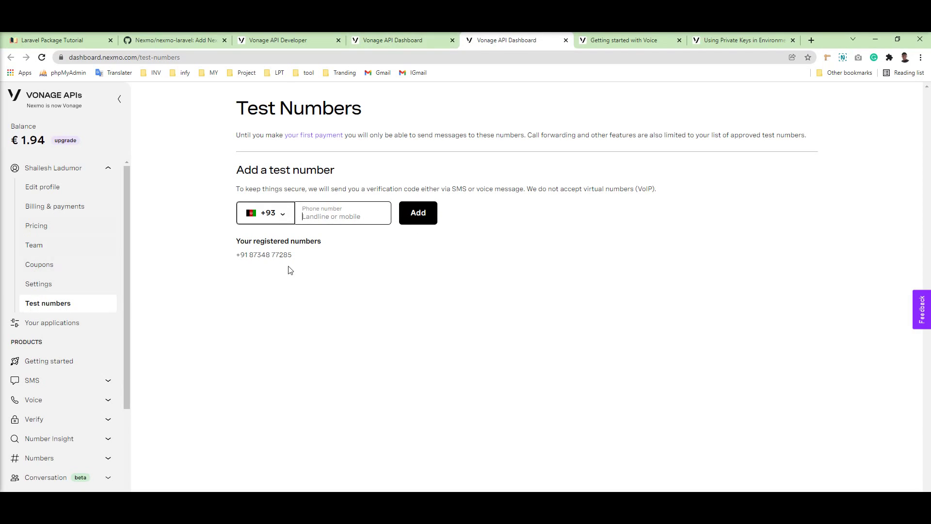
{"action": "left_click", "coordinate": [393, 40]}
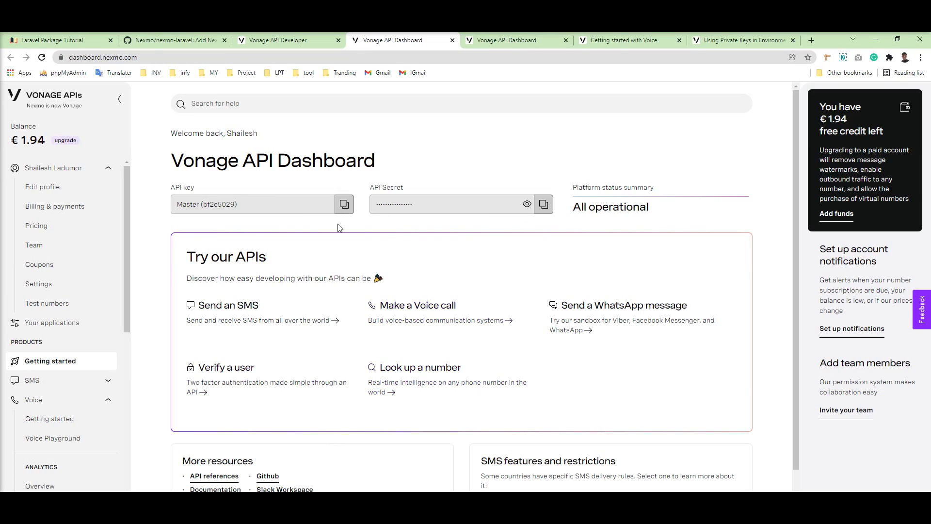
- Copy the API key and API secret, then return to the nexmo-laravel README
{"action": "left_click", "coordinate": [345, 204]}
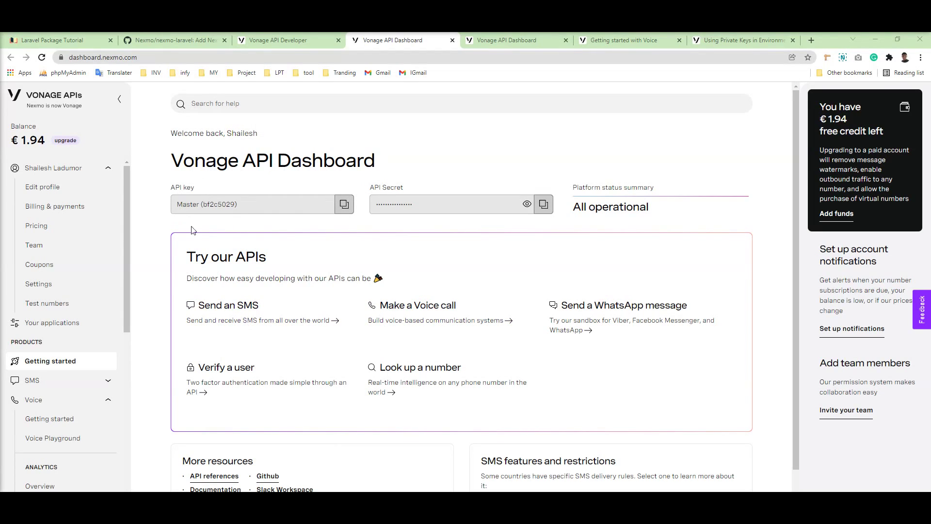
{"action": "left_click", "coordinate": [544, 204]}
{"action": "left_click", "coordinate": [166, 40]}
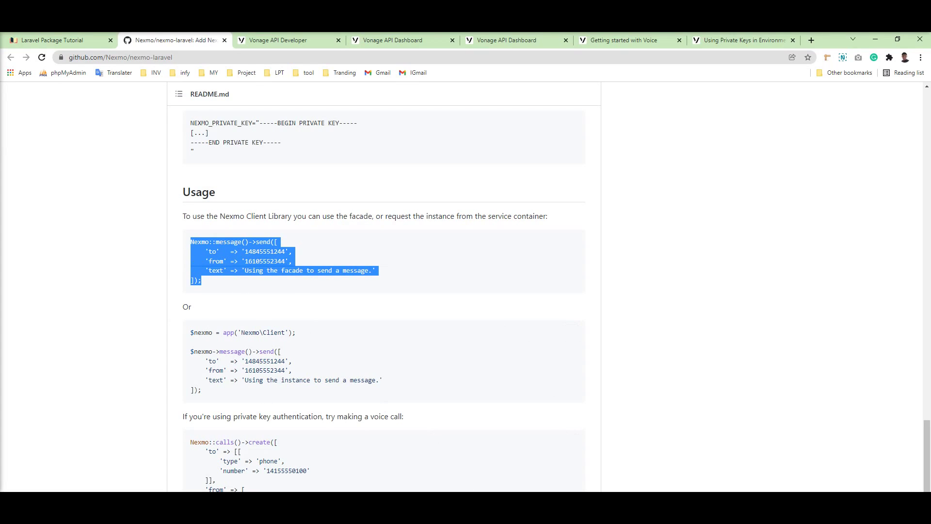
- Paste the Nexmo facade SMS example into the home route, add a success-message line, and save
{"action": "key", "text": "alt+Tab"}
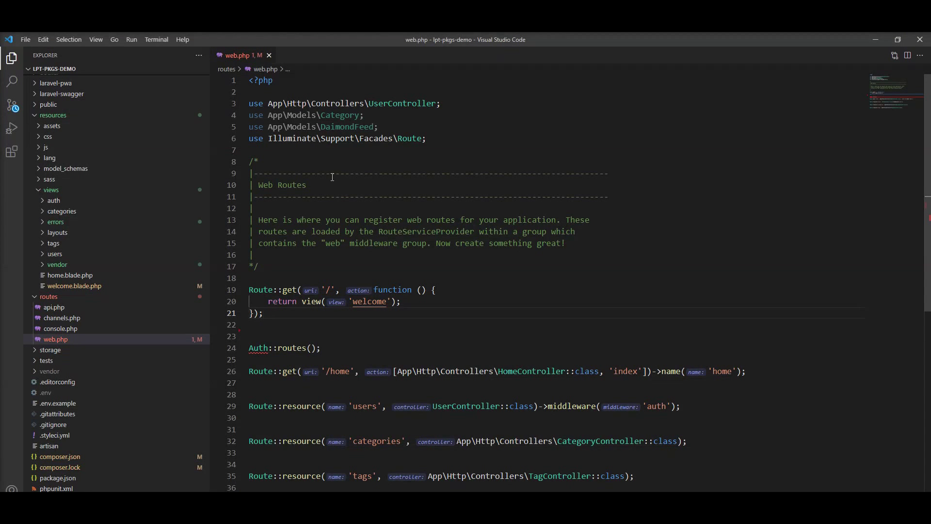
{"action": "key", "text": "Return"}
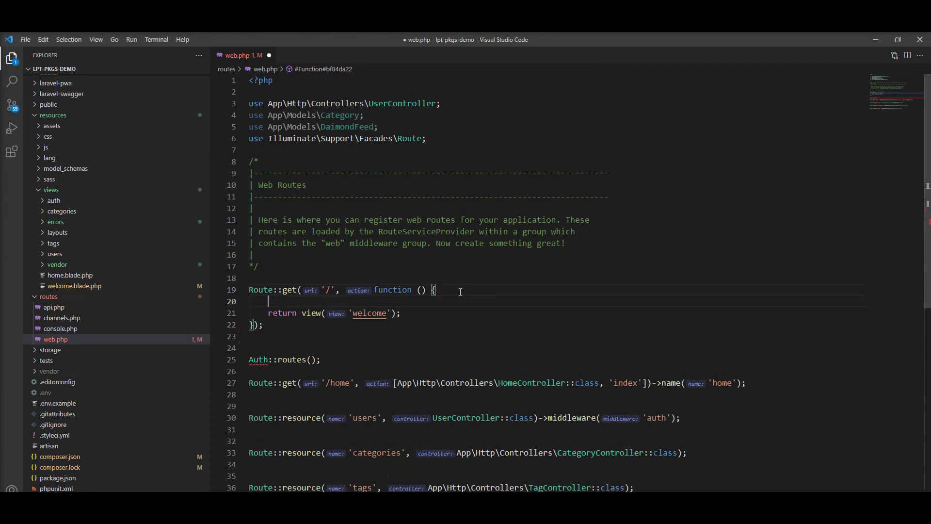
{"action": "key", "text": "ctrl+v"}
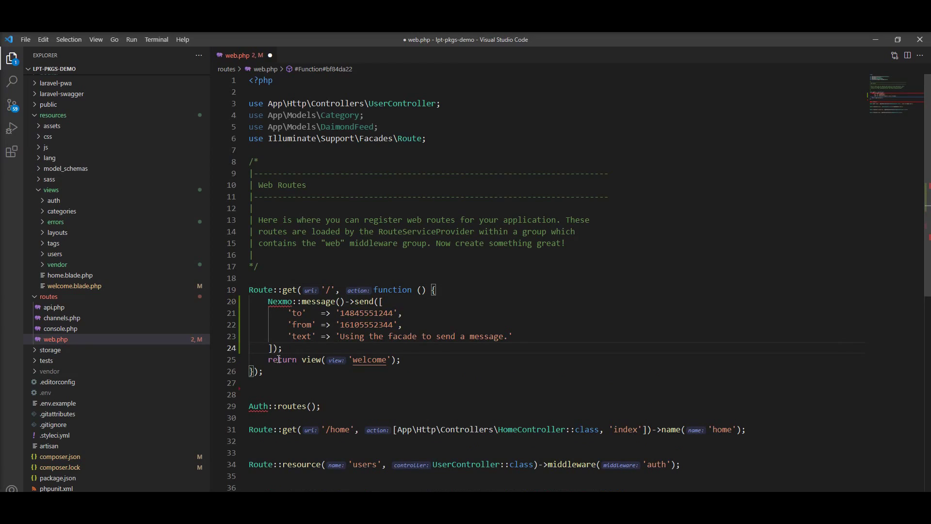
{"action": "left_click", "coordinate": [269, 360]}
{"action": "type", "text": "//"}
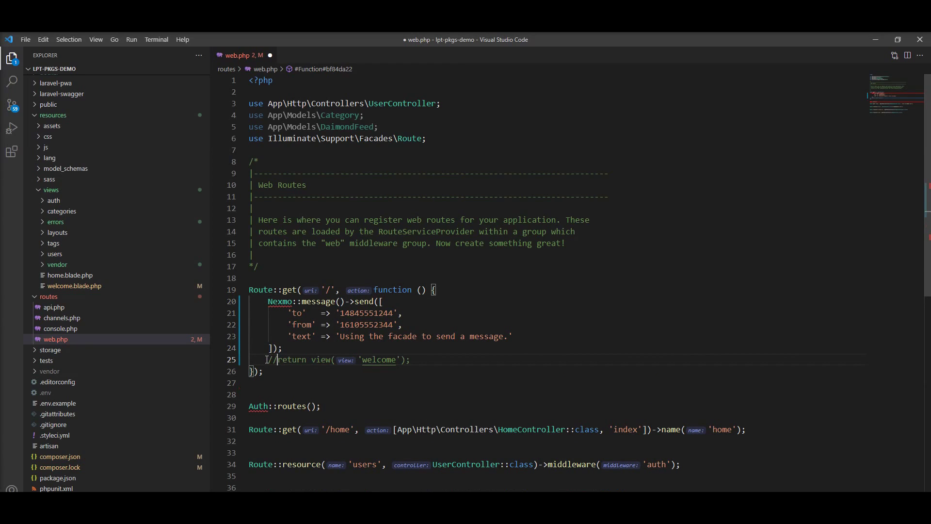
{"action": "key", "text": "Up"}
{"action": "key", "text": "End"}
{"action": "key", "text": "Return"}
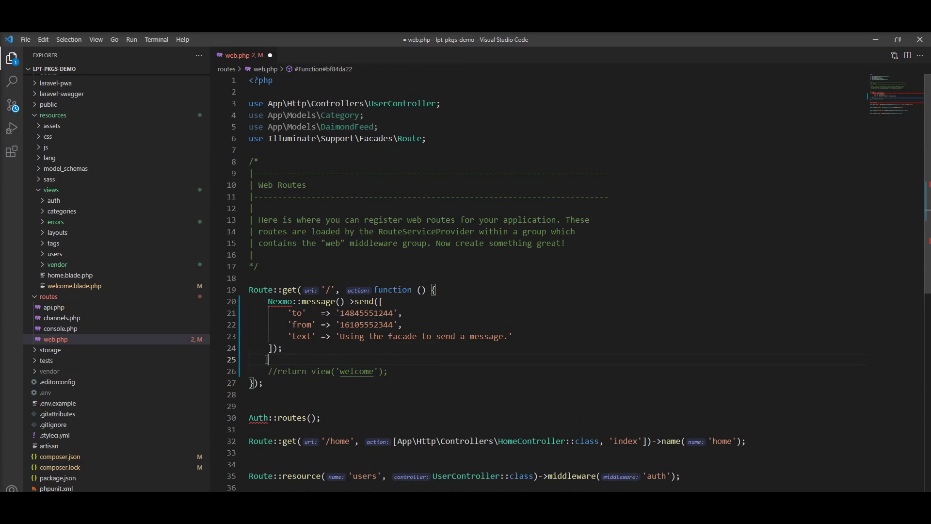
{"action": "key", "text": "Return"}
{"action": "type", "text": "echo "}
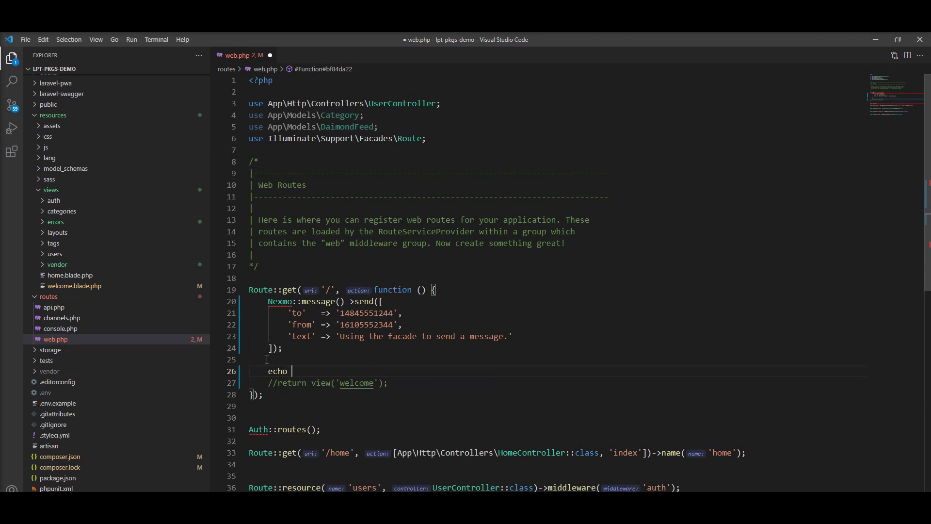
{"action": "type", "text": "'SMS se"}
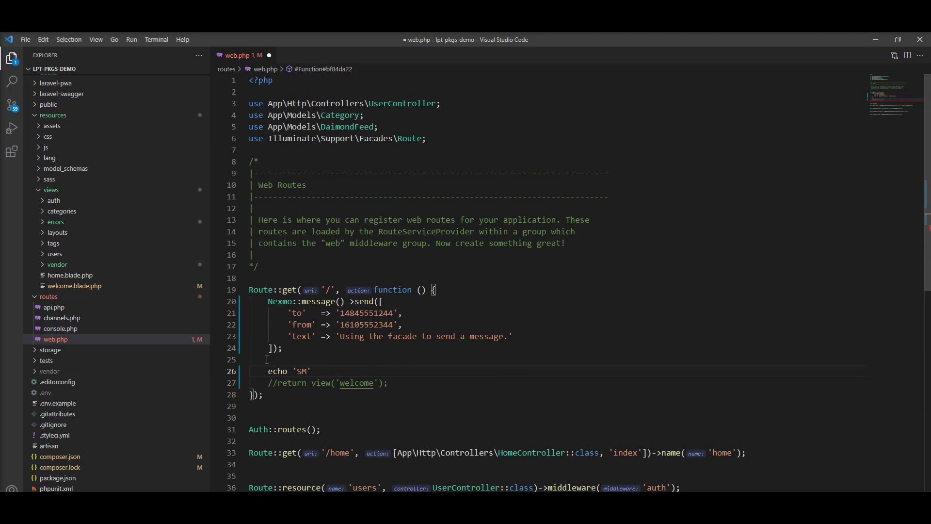
{"action": "type", "text": "nt!"}
{"action": "key", "text": "ctrl+s"}
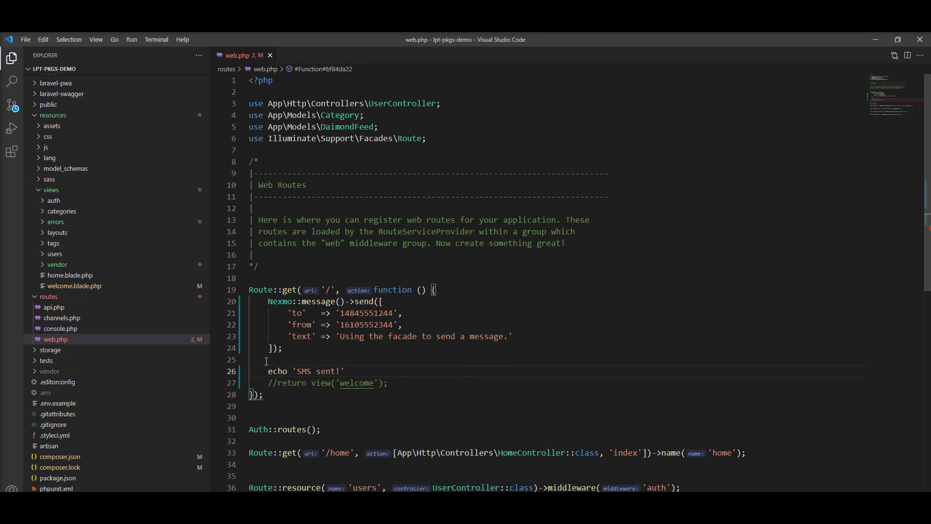
- Clear the example to and from numbers and replace the placeholder message with HI!
{"action": "double_click", "coordinate": [360, 312]}
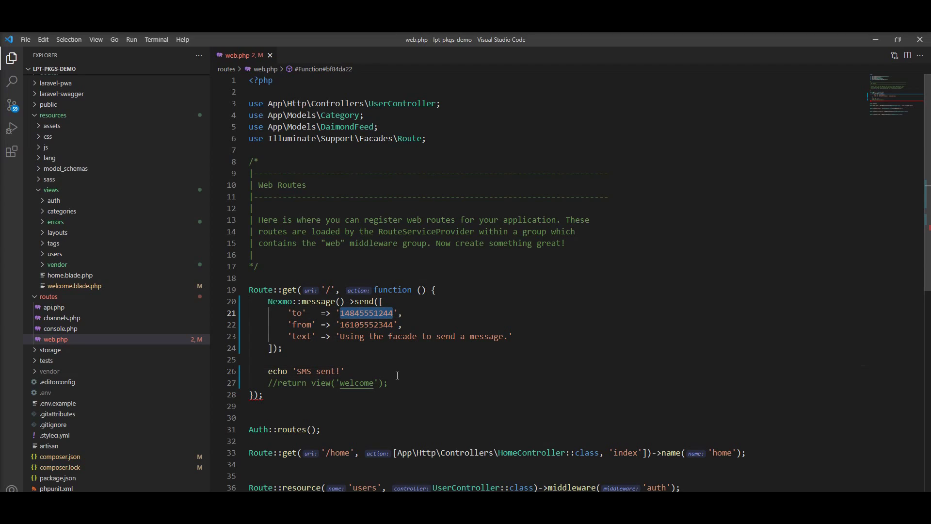
{"action": "key", "text": "BackSpace"}
{"action": "double_click", "coordinate": [379, 324]}
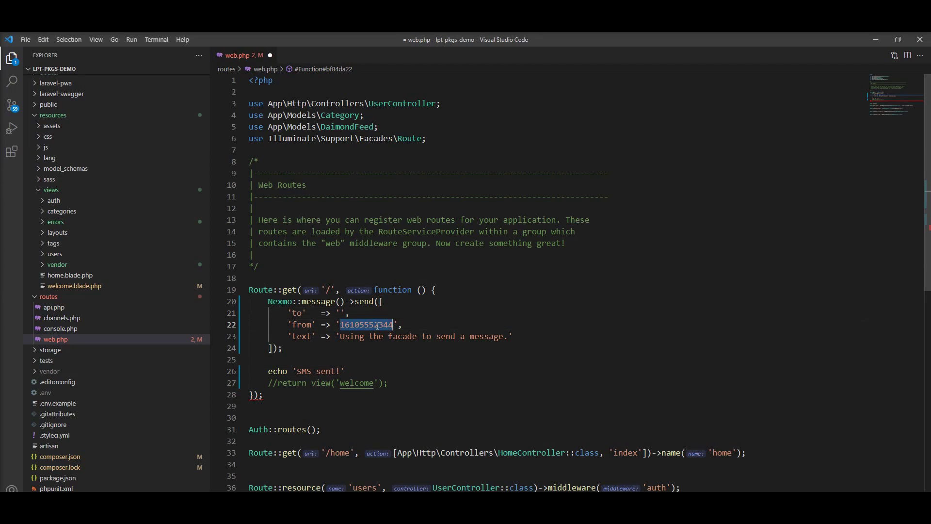
{"action": "key", "text": "BackSpace"}
{"action": "left_click_drag", "start_coordinate": [342, 337], "coordinate": [509, 336]}
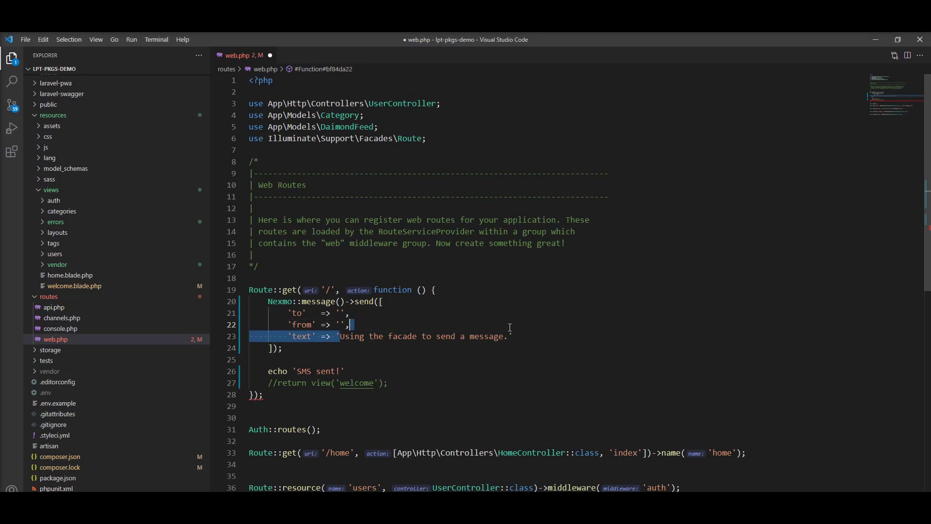
{"action": "key", "text": "BackSpace"}
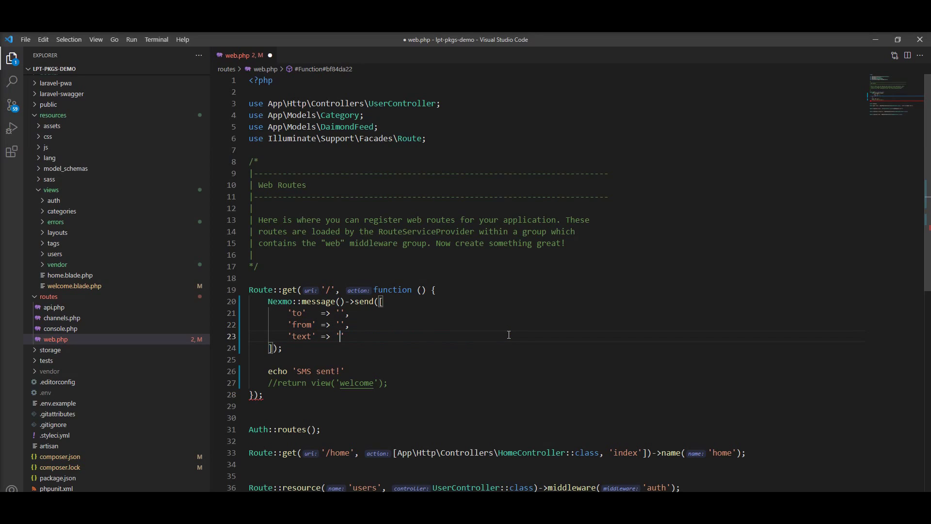
{"action": "type", "text": "HI!"}
- Start the recipient number with +91, check the Vonage site, and move to the sender entry
{"action": "left_click", "coordinate": [342, 313]}
{"action": "type", "text": "-9"}
{"action": "key", "text": "BackSpace"}
{"action": "type", "text": "+91"}
{"action": "double_click", "coordinate": [298, 325]}
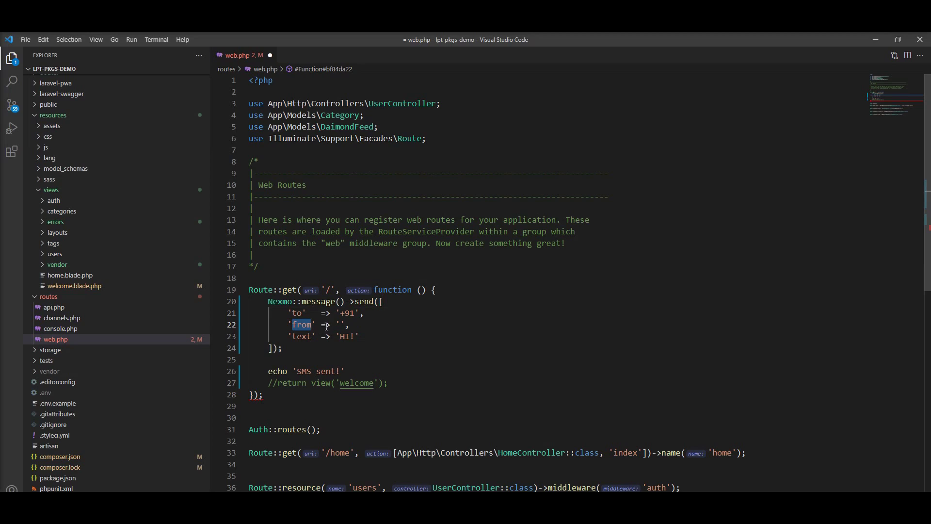
{"action": "key", "text": "alt+Tab"}
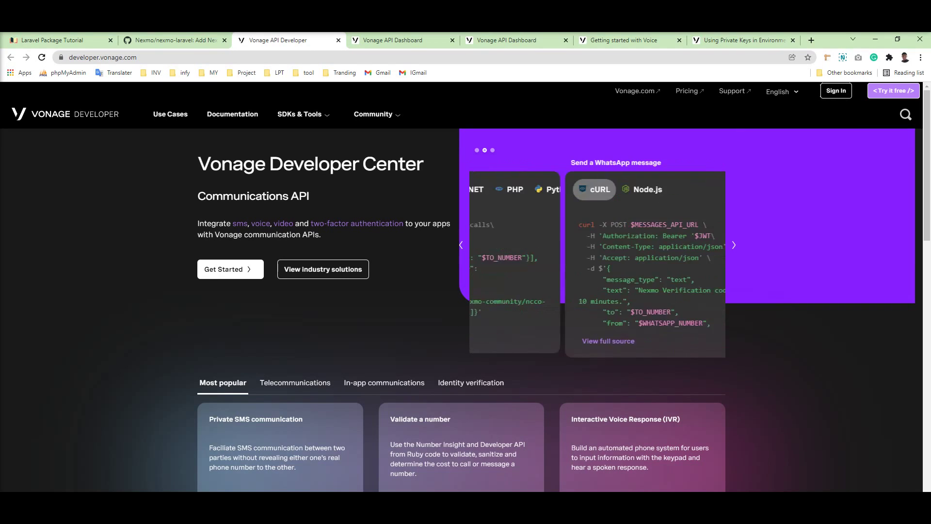
{"action": "key", "text": "alt+Tab"}
{"action": "left_click", "coordinate": [342, 324]}
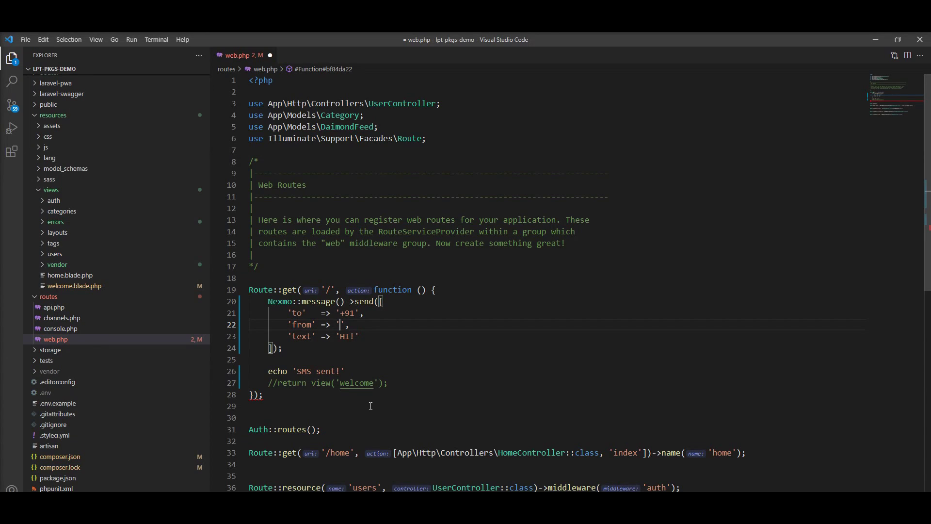
{"action": "type", "text": "91"}
- Append a name to the HI! greeting, save web.php, and finish the +91 numbers
{"action": "left_click", "coordinate": [358, 336]}
{"action": "type", "text": "Shailesh"}
{"action": "key", "text": "ctrl+s"}
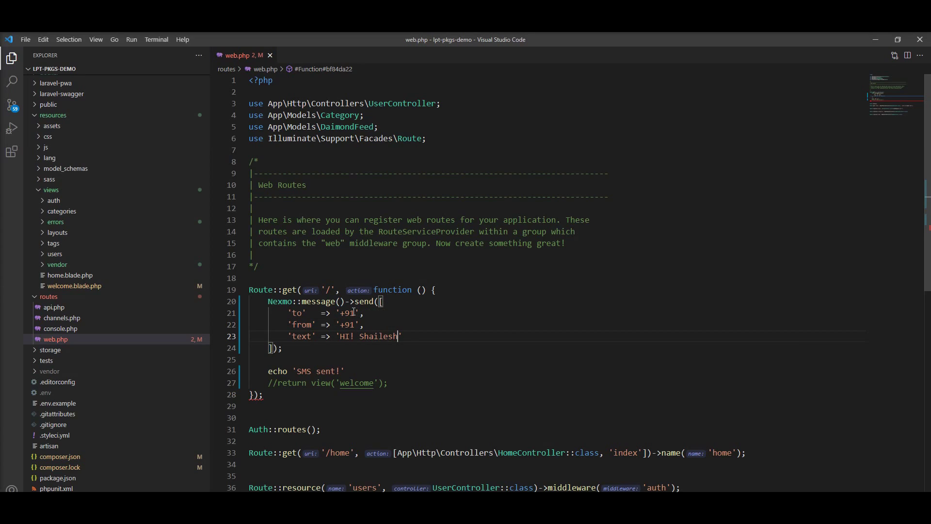
{"action": "left_click", "coordinate": [353, 312]}
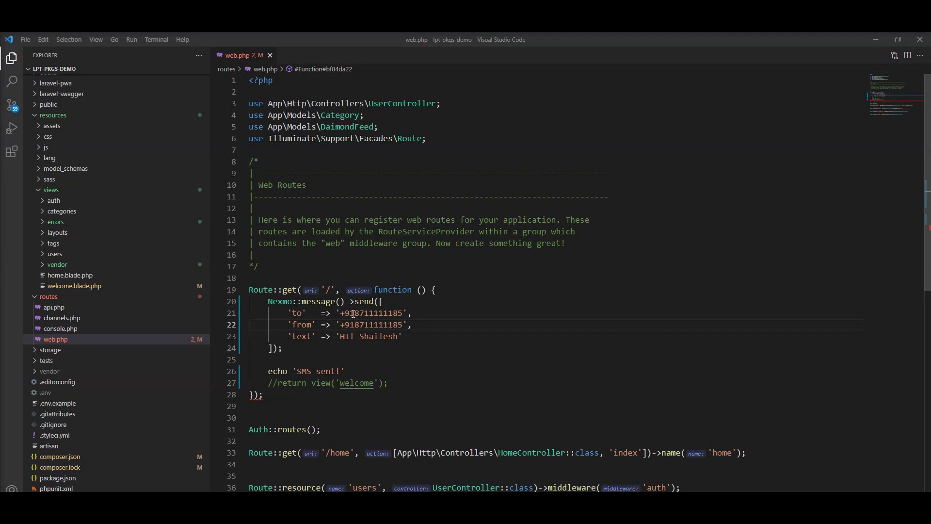
{"action": "left_click_drag", "start_coordinate": [339, 313], "coordinate": [403, 325]}
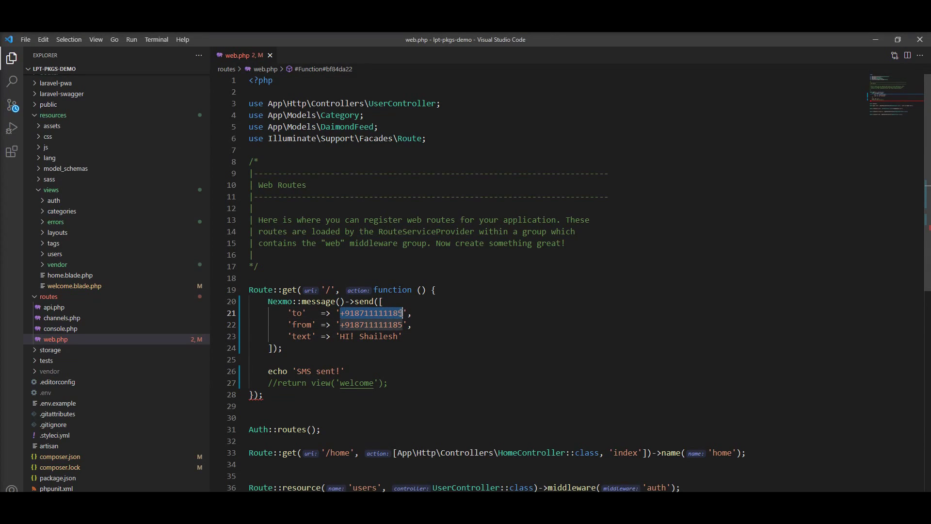
{"action": "left_click", "coordinate": [372, 337]}
{"action": "left_click", "coordinate": [363, 313]}
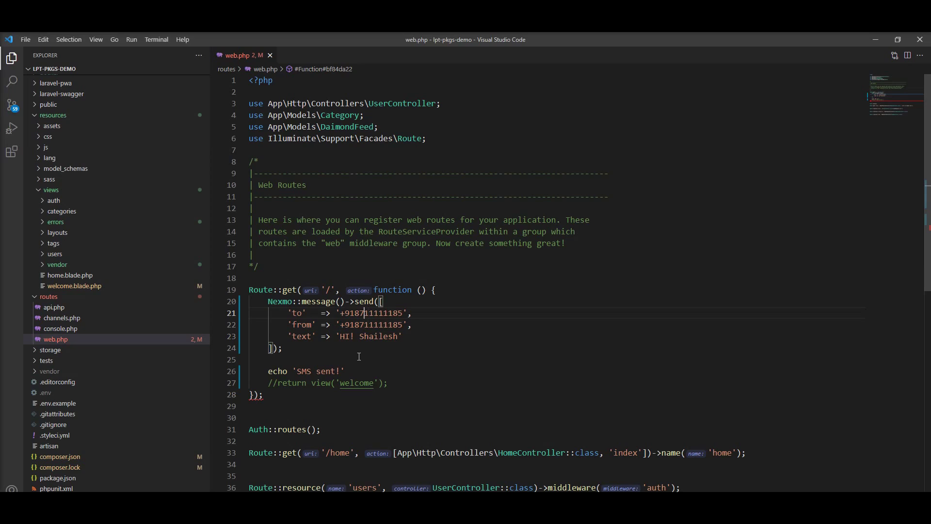
{"action": "double_click", "coordinate": [382, 316]}
{"action": "left_click", "coordinate": [391, 348]}
{"action": "double_click", "coordinate": [371, 313]}
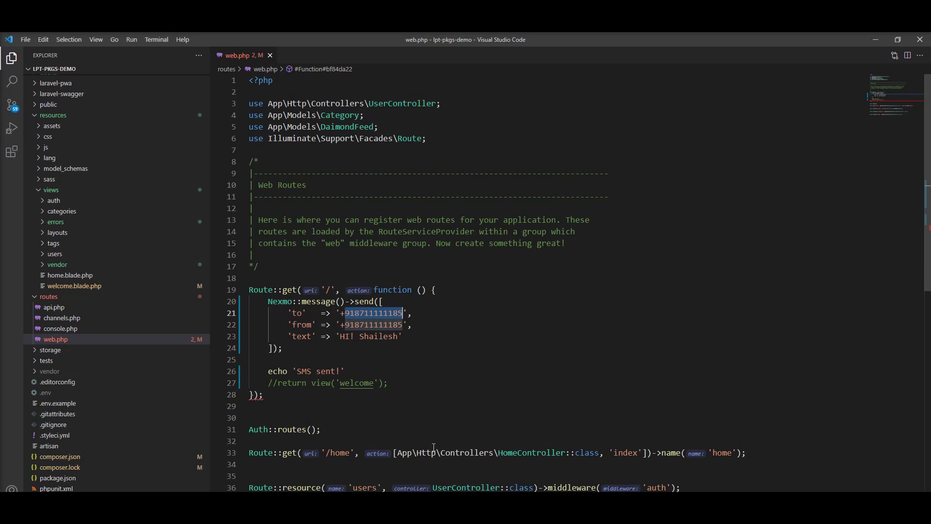
{"action": "mouse_move", "coordinate": [435, 453]}
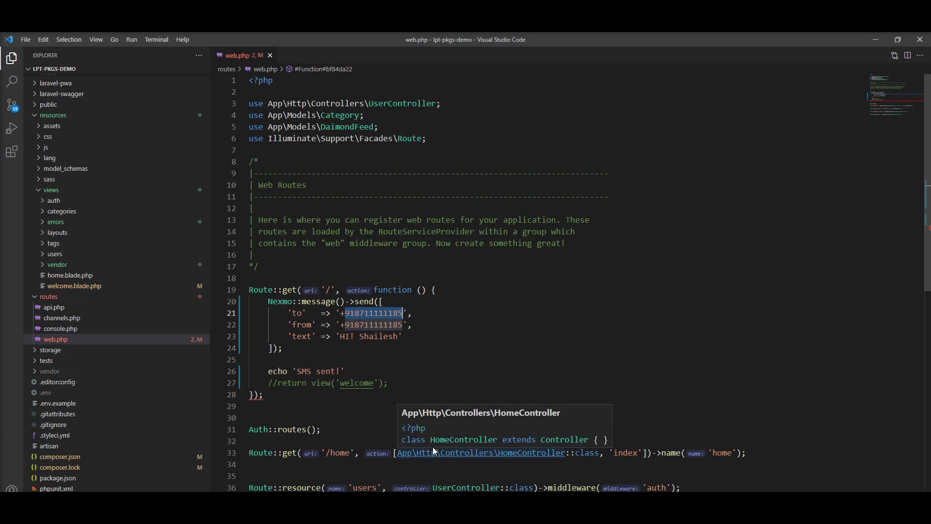
- Reload 127.0.0.1:8000 in Chrome to trigger the route and get 'SMS sent!'
{"action": "key", "text": "alt+Tab"}
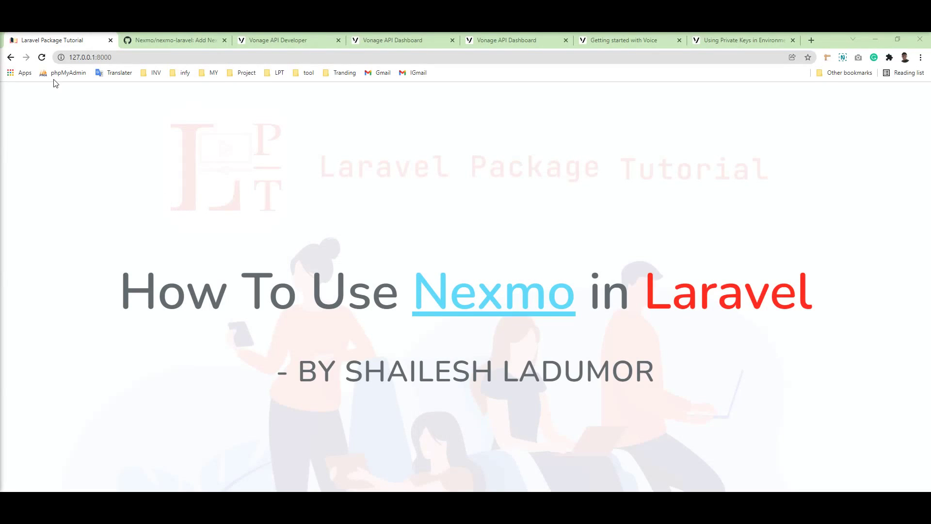
{"action": "left_click", "coordinate": [43, 57]}
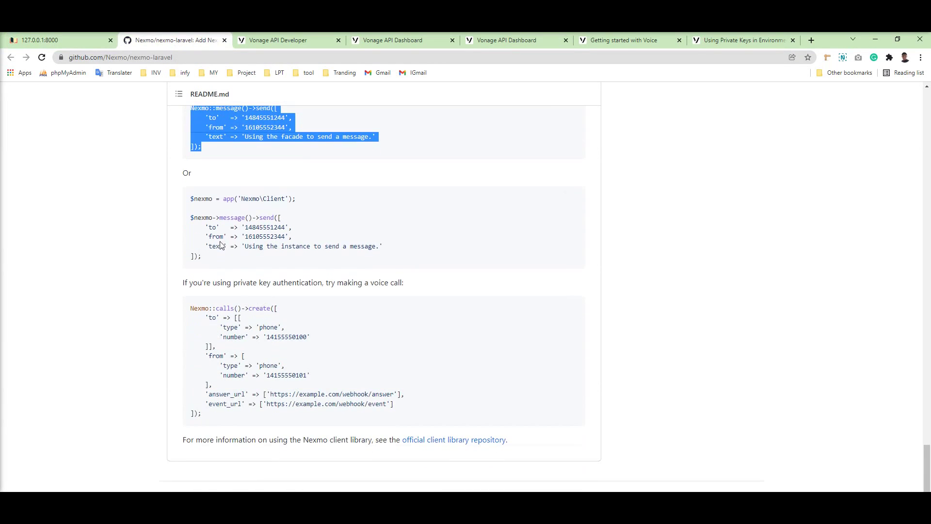
{"action": "left_click_drag", "start_coordinate": [195, 198], "coordinate": [255, 266]}
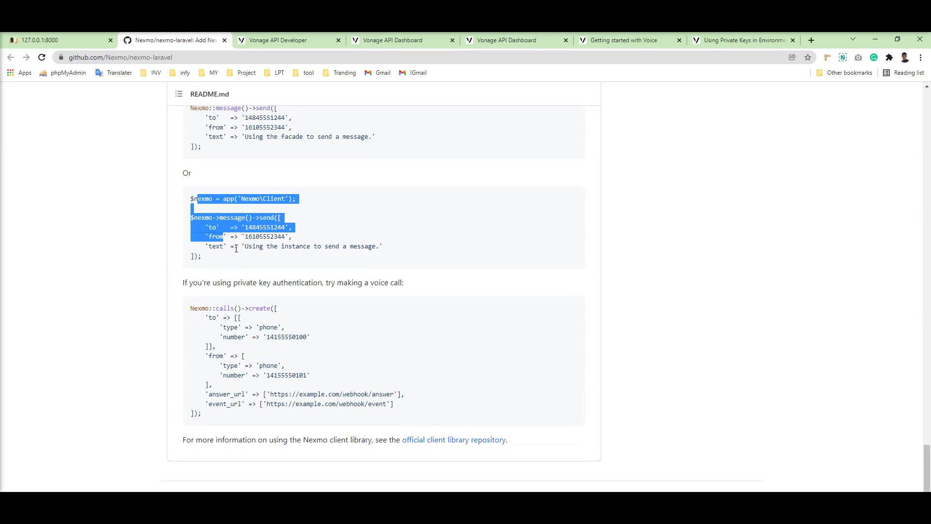
{"action": "left_click", "coordinate": [146, 345]}
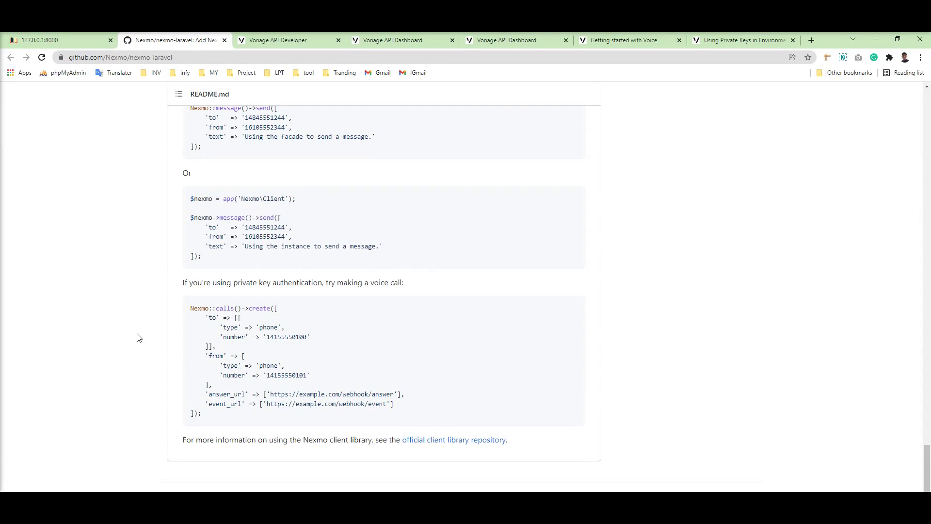
{"action": "left_click_drag", "start_coordinate": [191, 307], "coordinate": [225, 416]}
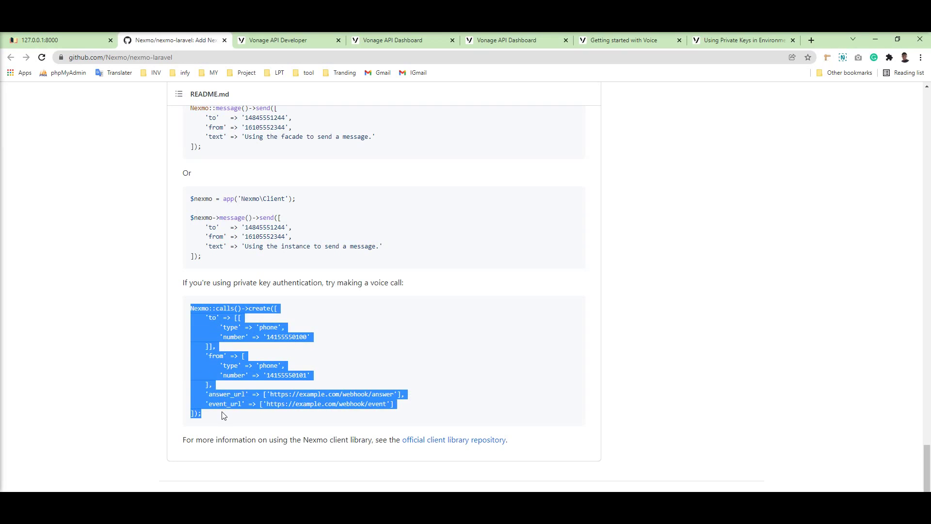
{"action": "left_click", "coordinate": [144, 366]}
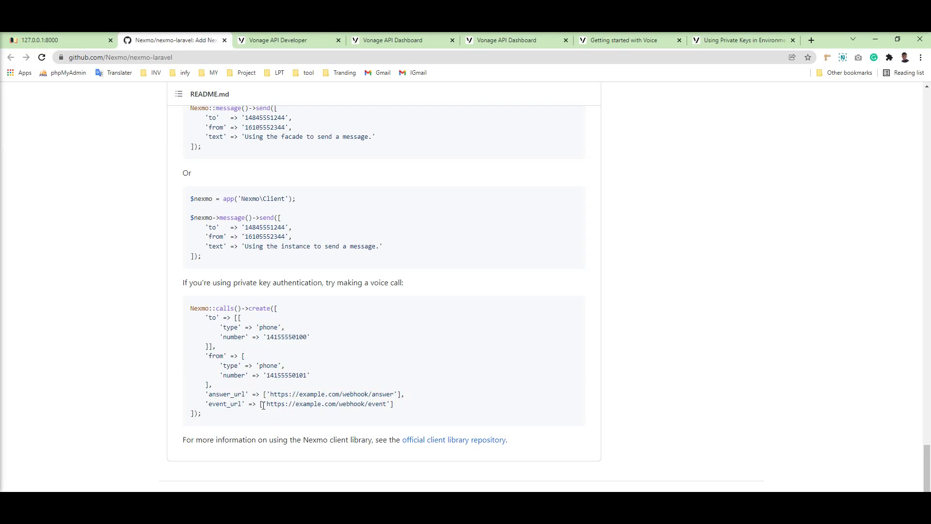
{"action": "left_click_drag", "start_coordinate": [261, 404], "coordinate": [362, 404]}
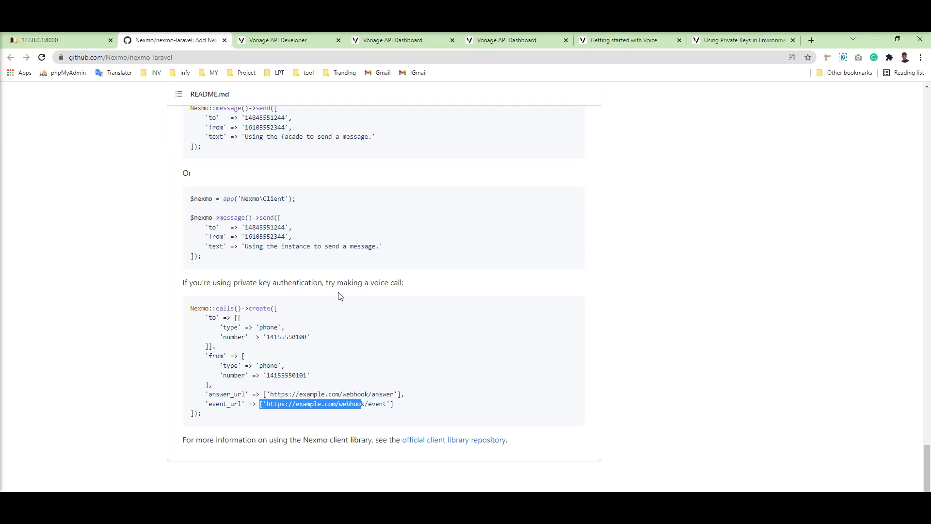
{"action": "left_click_drag", "start_coordinate": [192, 309], "coordinate": [205, 309]}
{"action": "left_click_drag", "start_coordinate": [405, 282], "coordinate": [185, 282]}
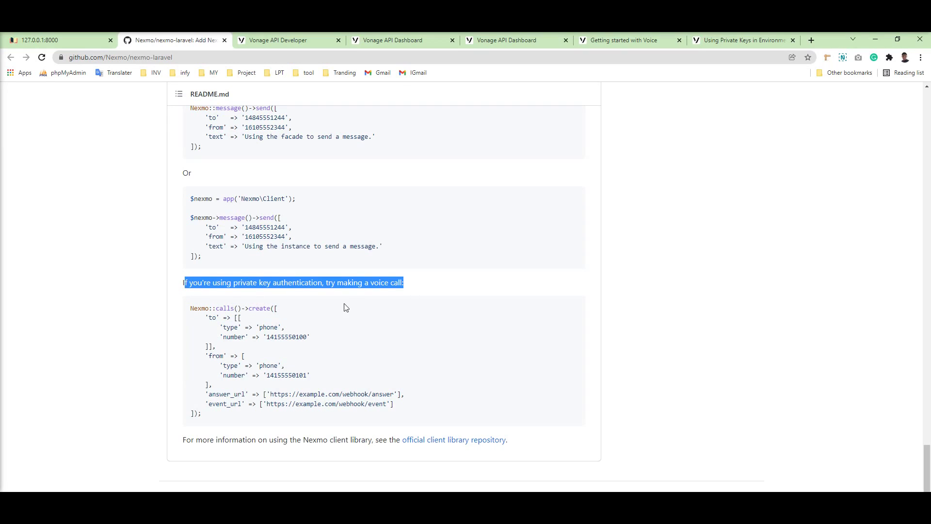
{"action": "left_click", "coordinate": [383, 337]}
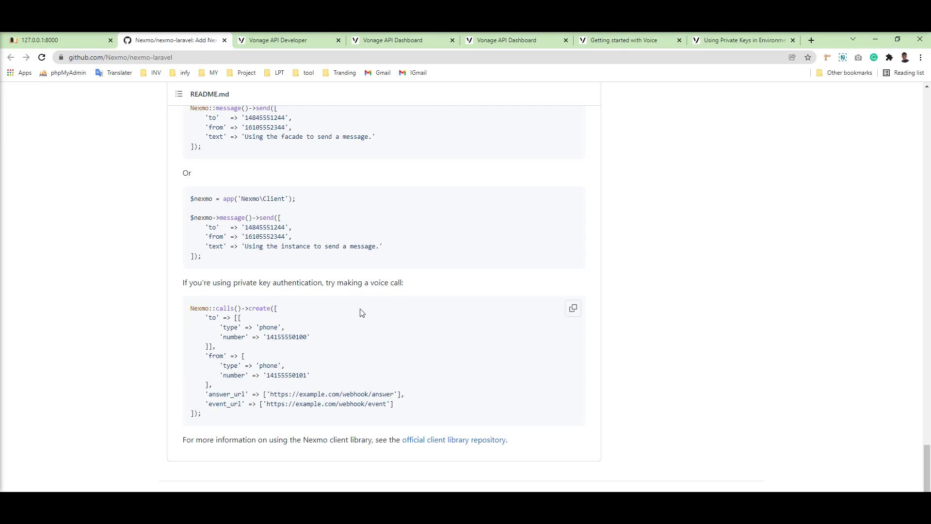